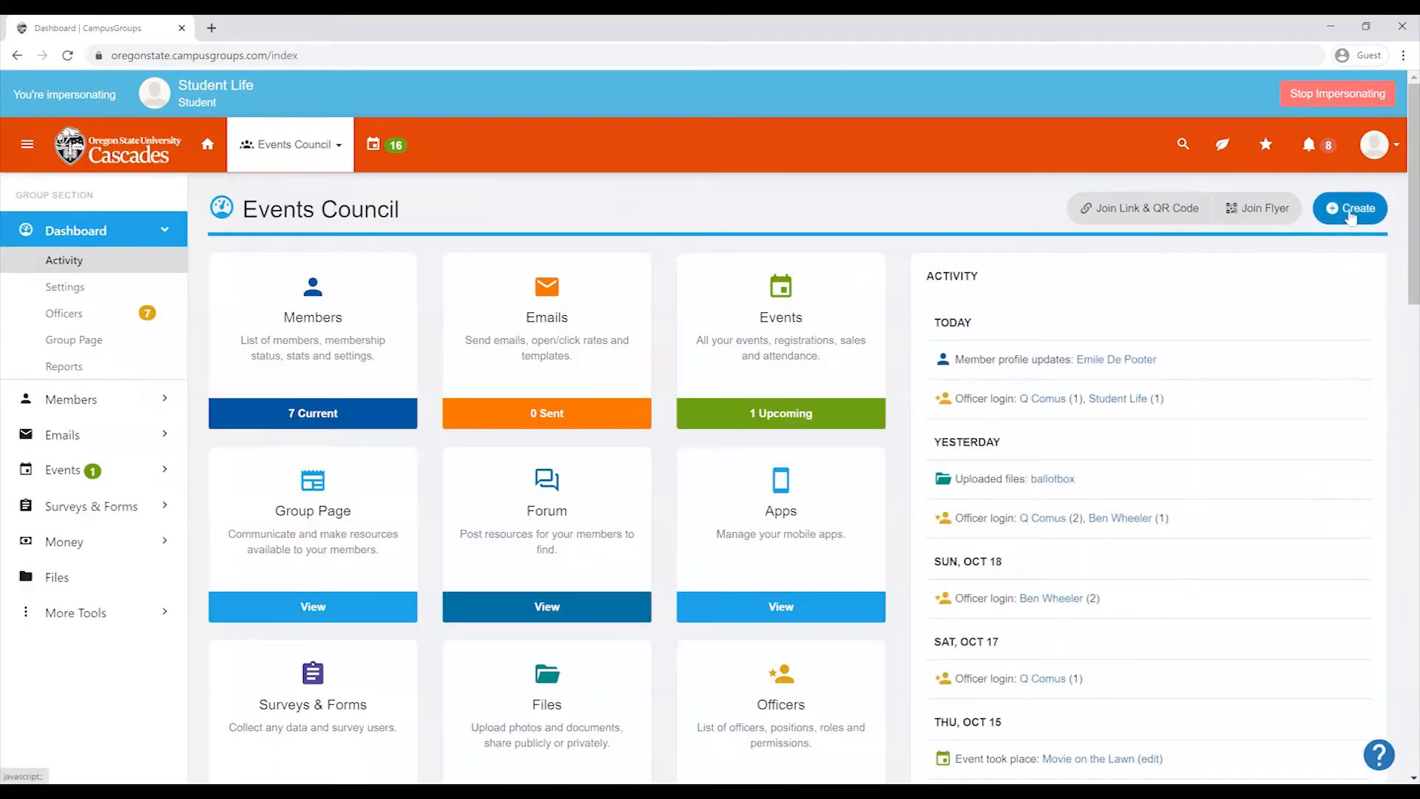
Create a new email to all group members with the Email Builder and accept the recipients list
left_click(1350, 210)
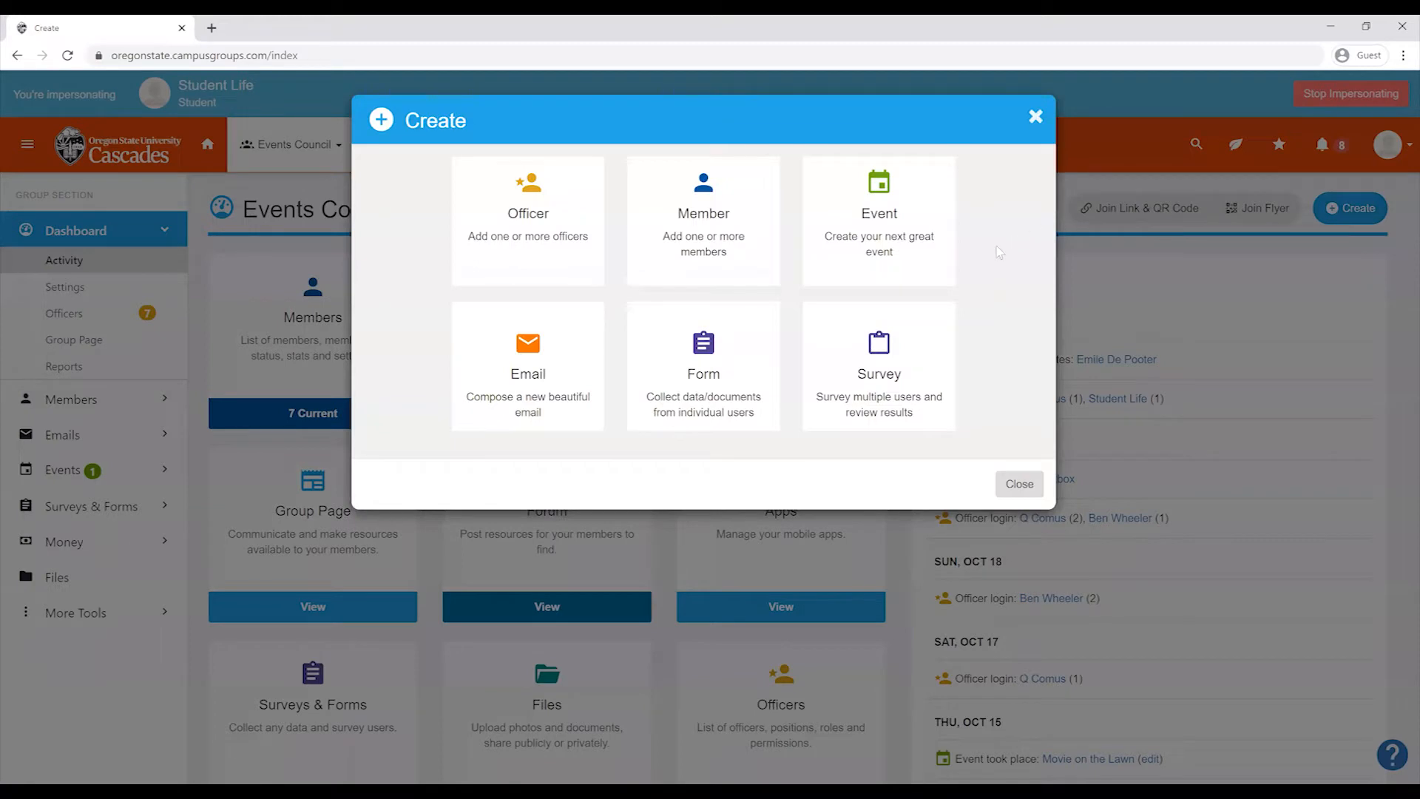
left_click(566, 381)
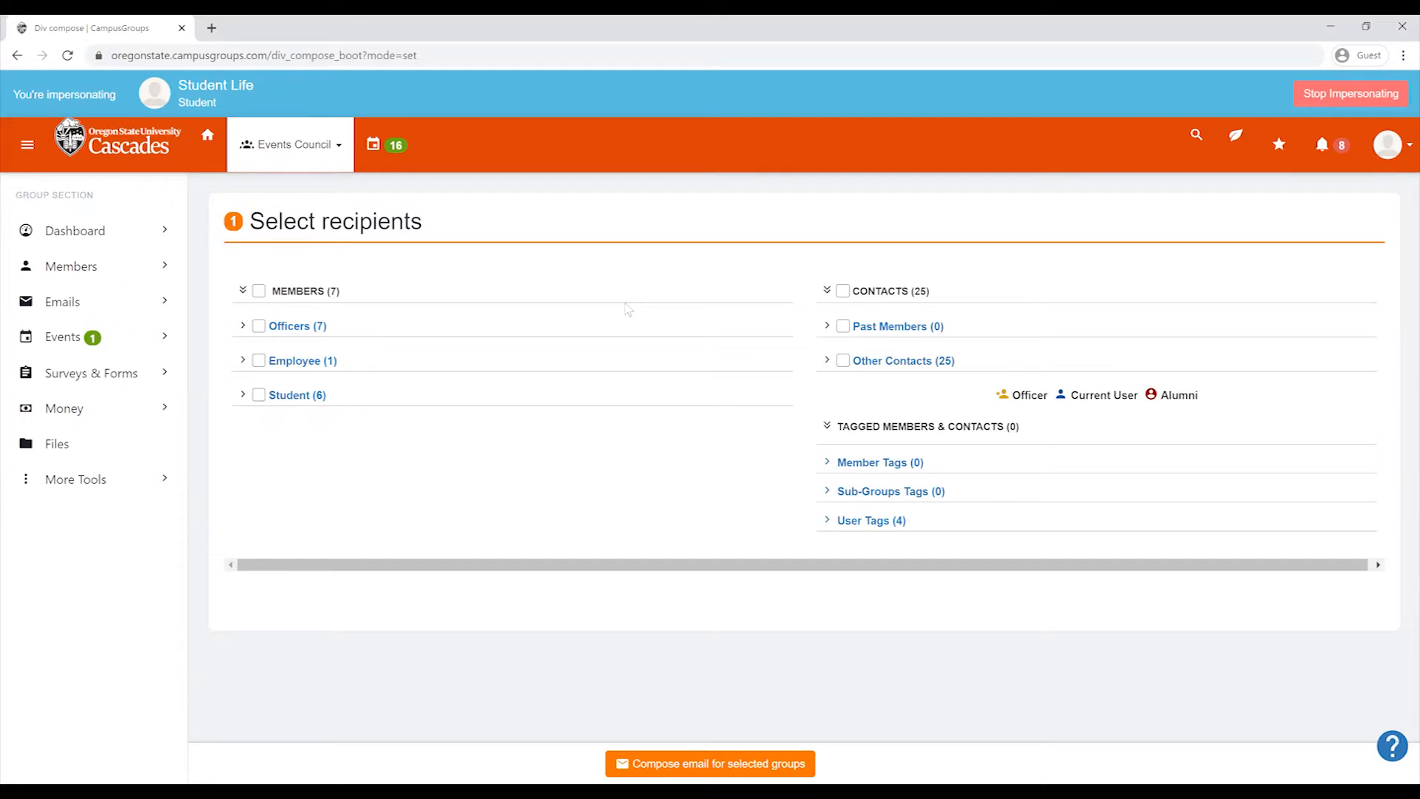
left_click(258, 290)
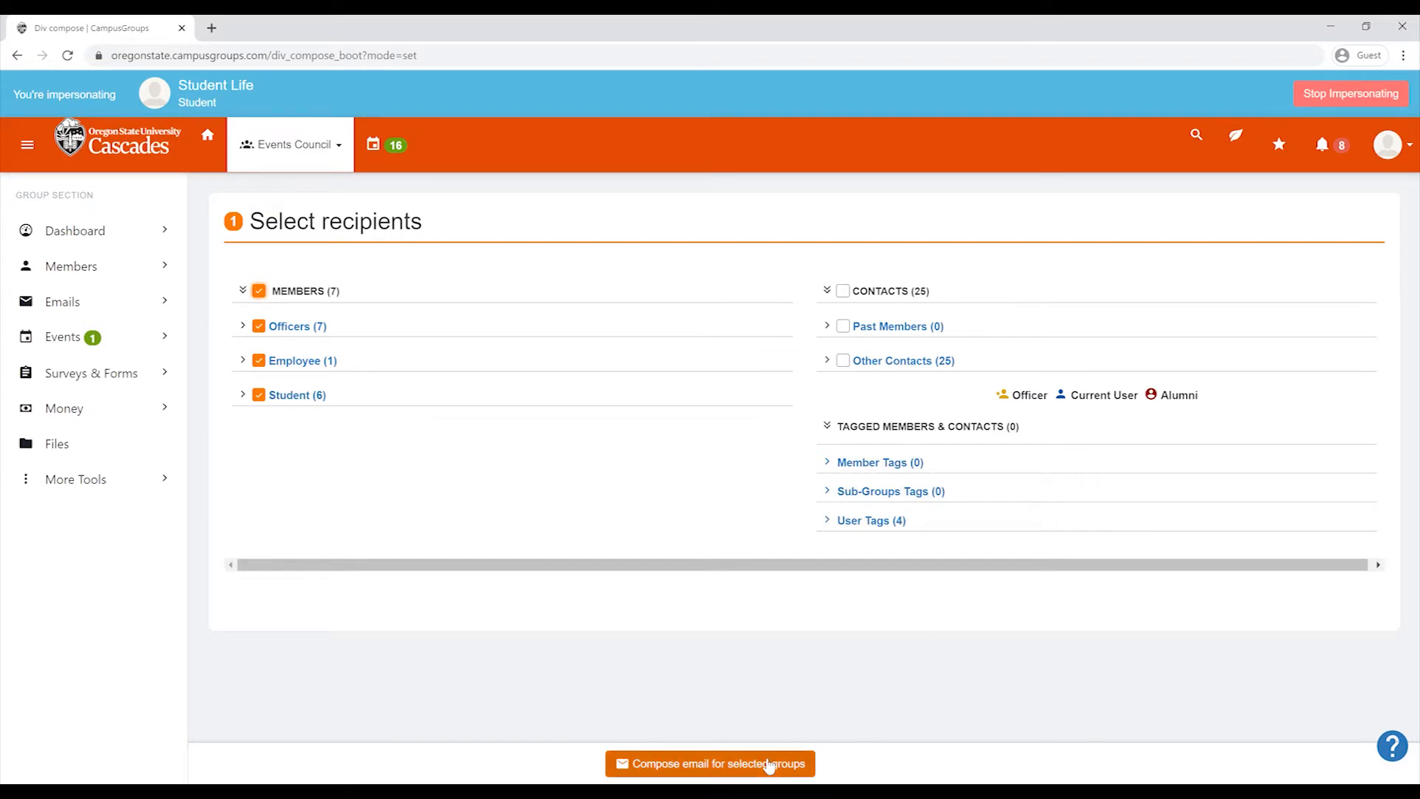
left_click(805, 767)
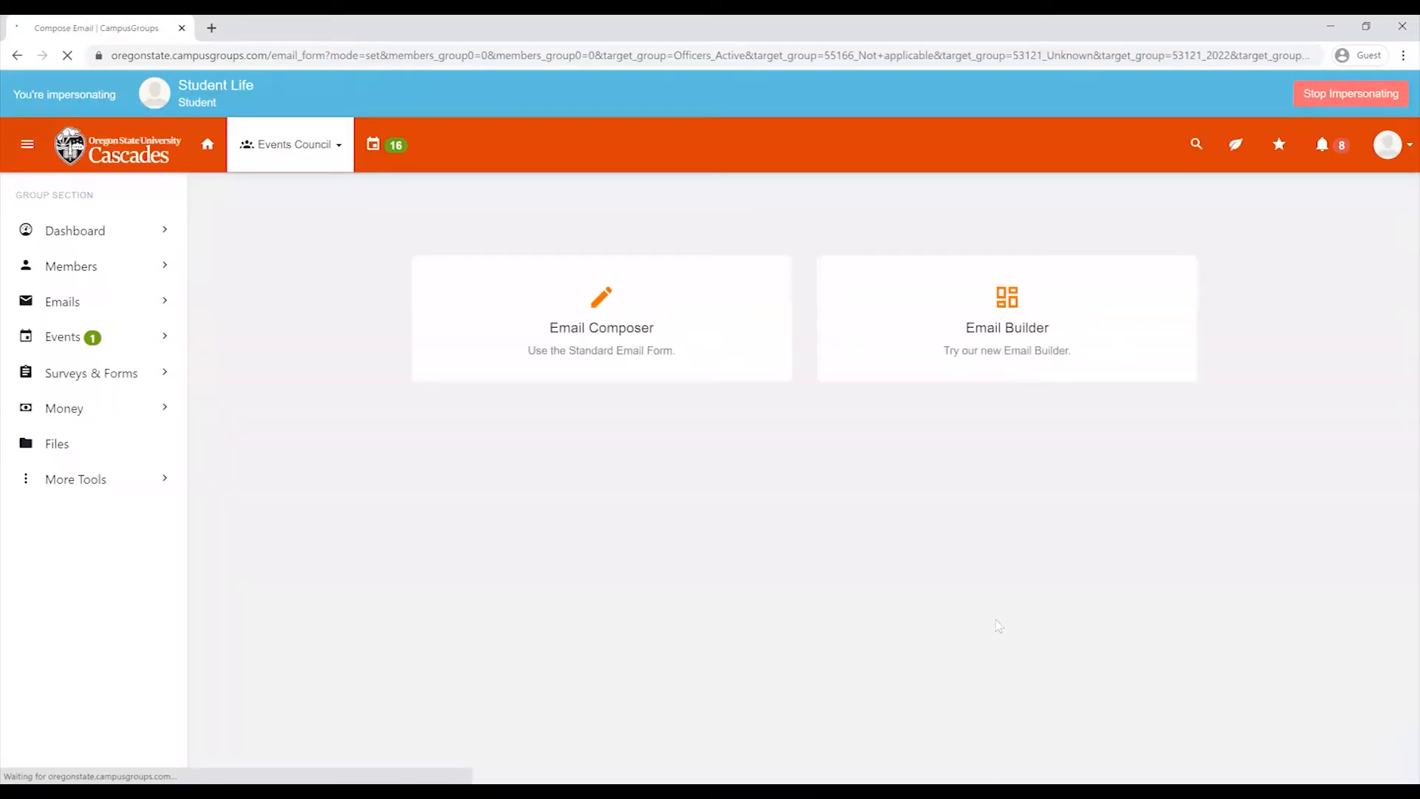
left_click(1079, 324)
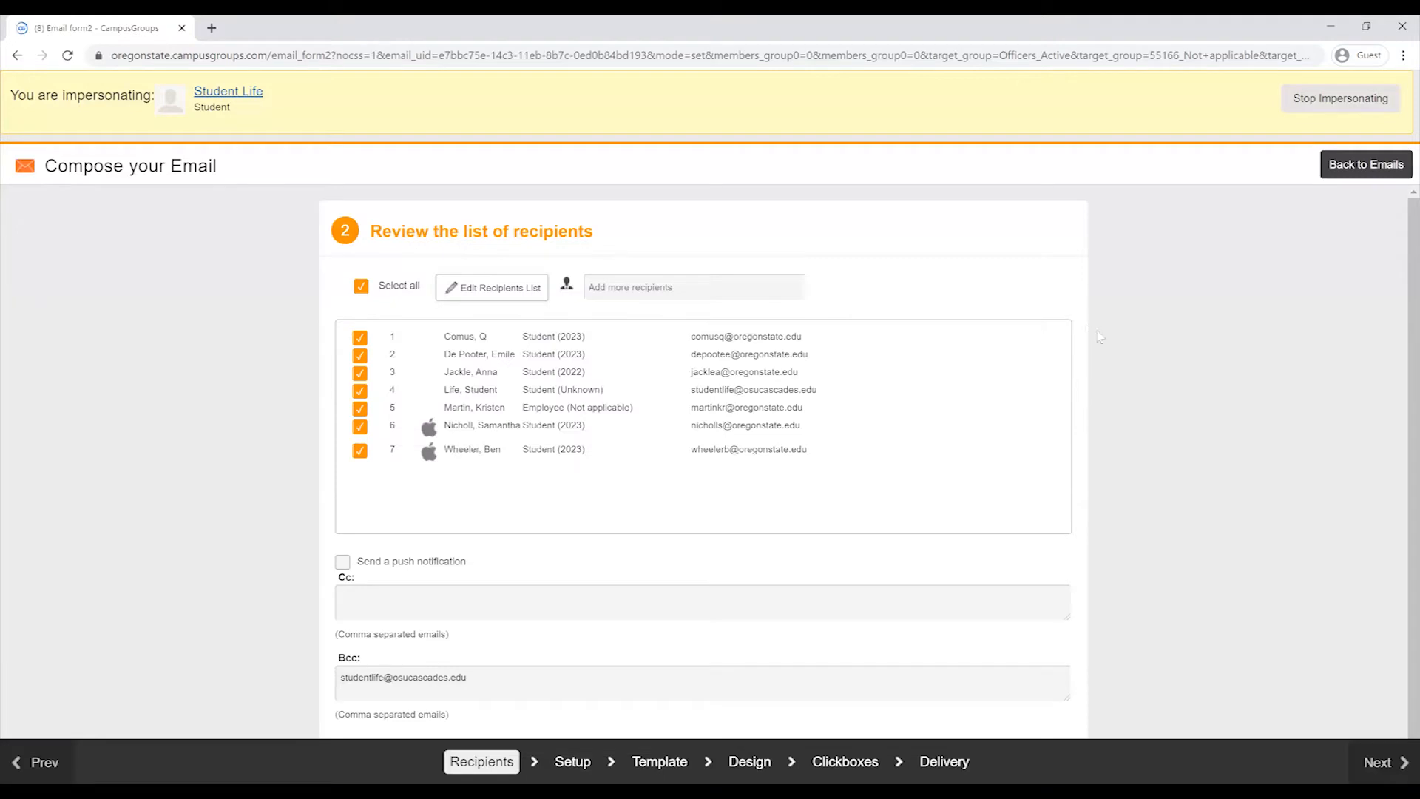
scroll(1100, 336, "down", 1)
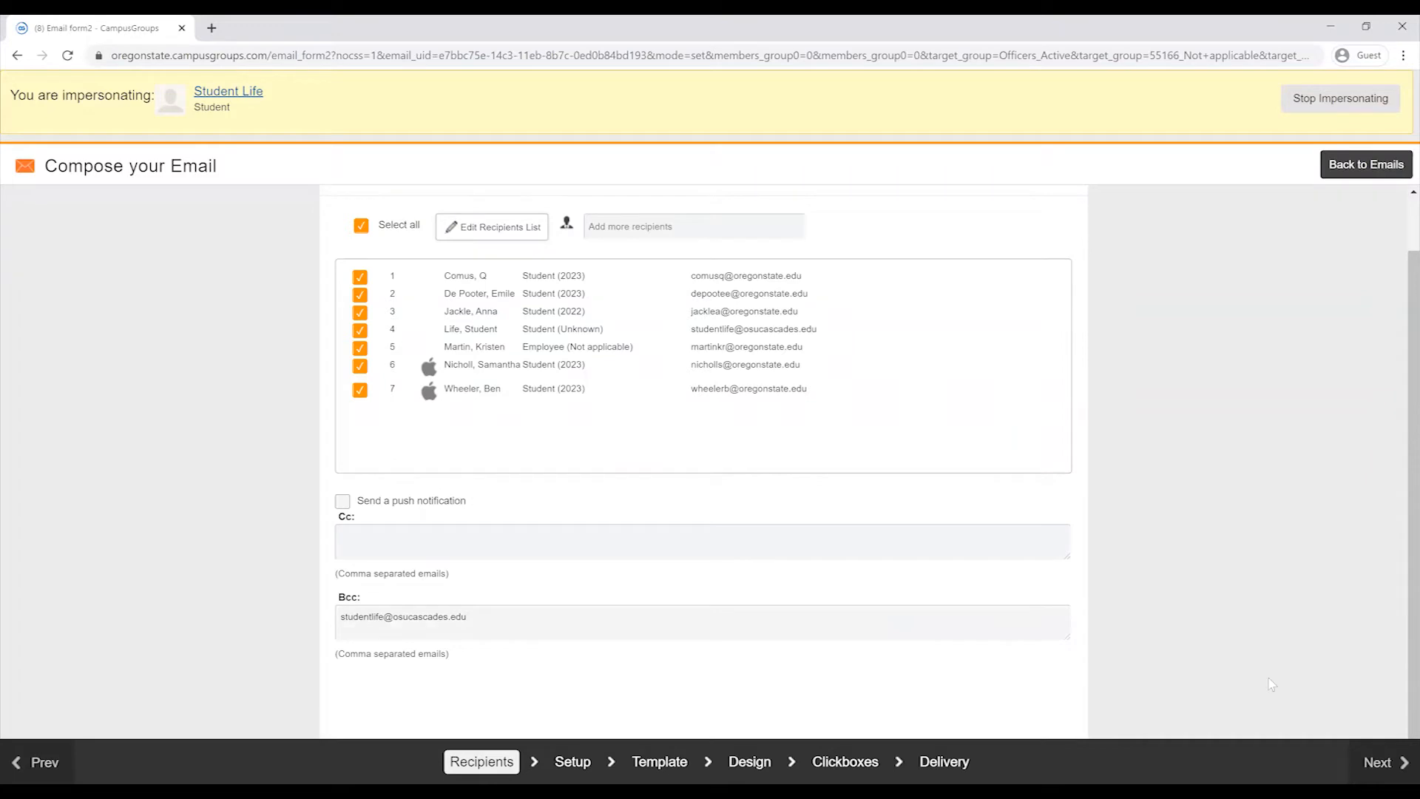
left_click(1373, 764)
Set the email's subject to "Test", the From address to Student Life and the introduction to "First Name,"
left_click(685, 321)
type("Test")
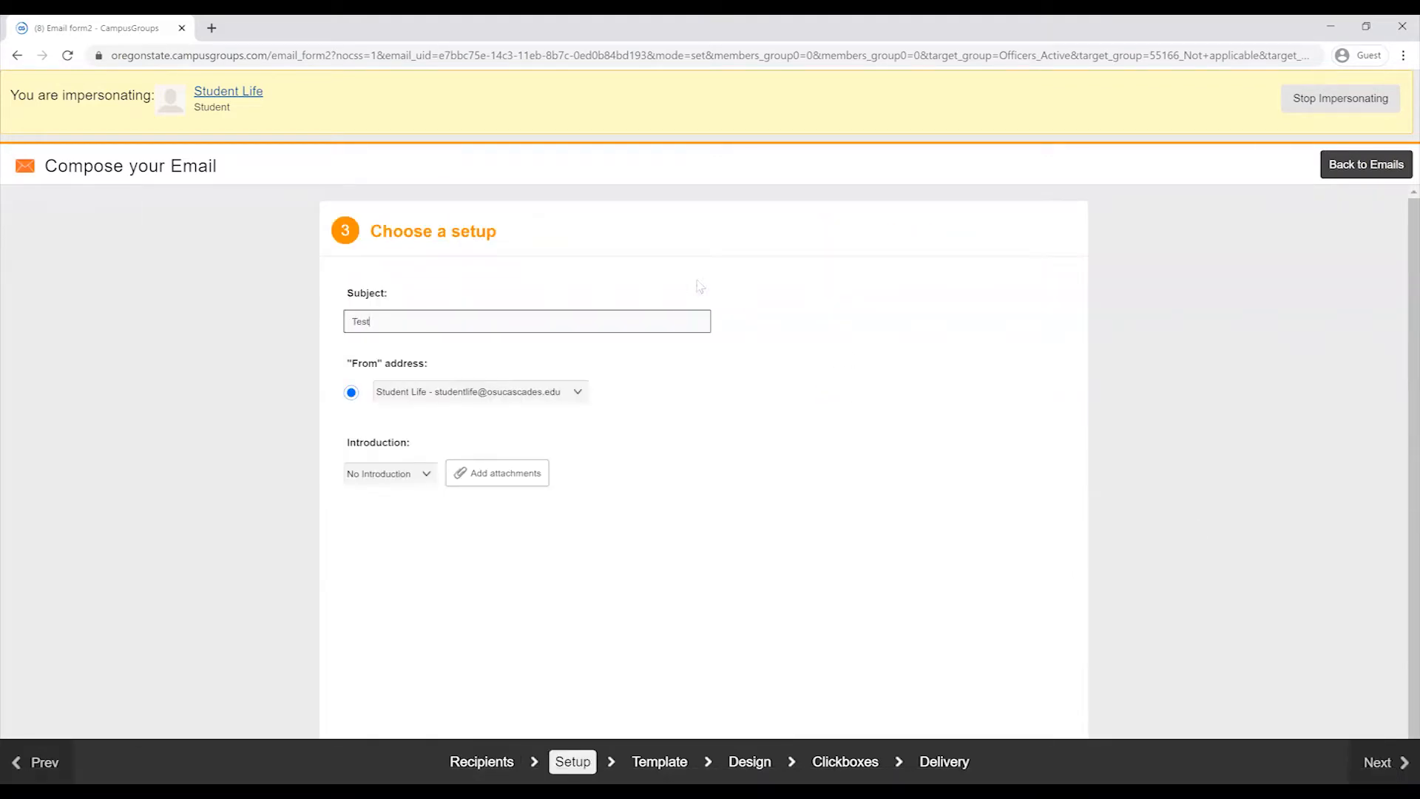
left_click(567, 401)
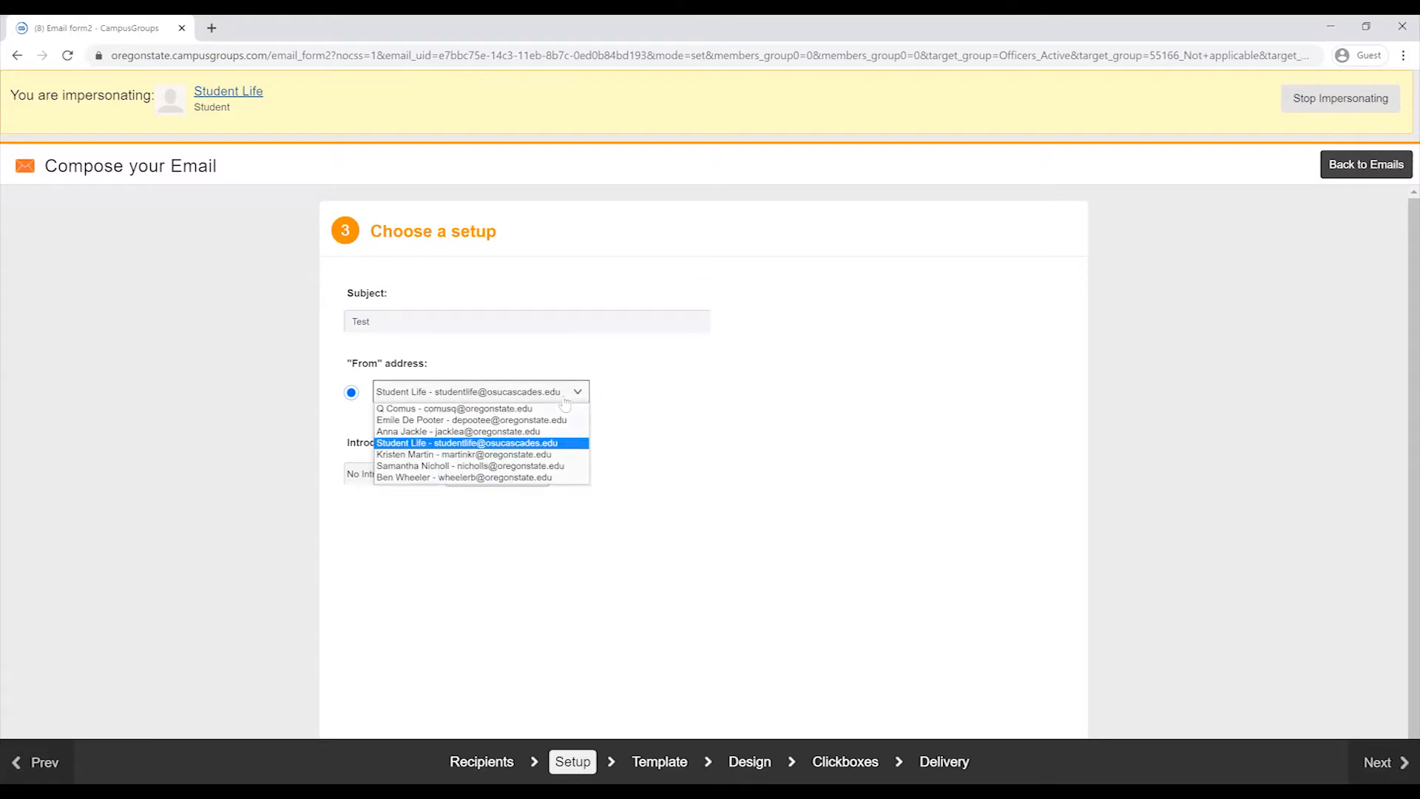
left_click(559, 443)
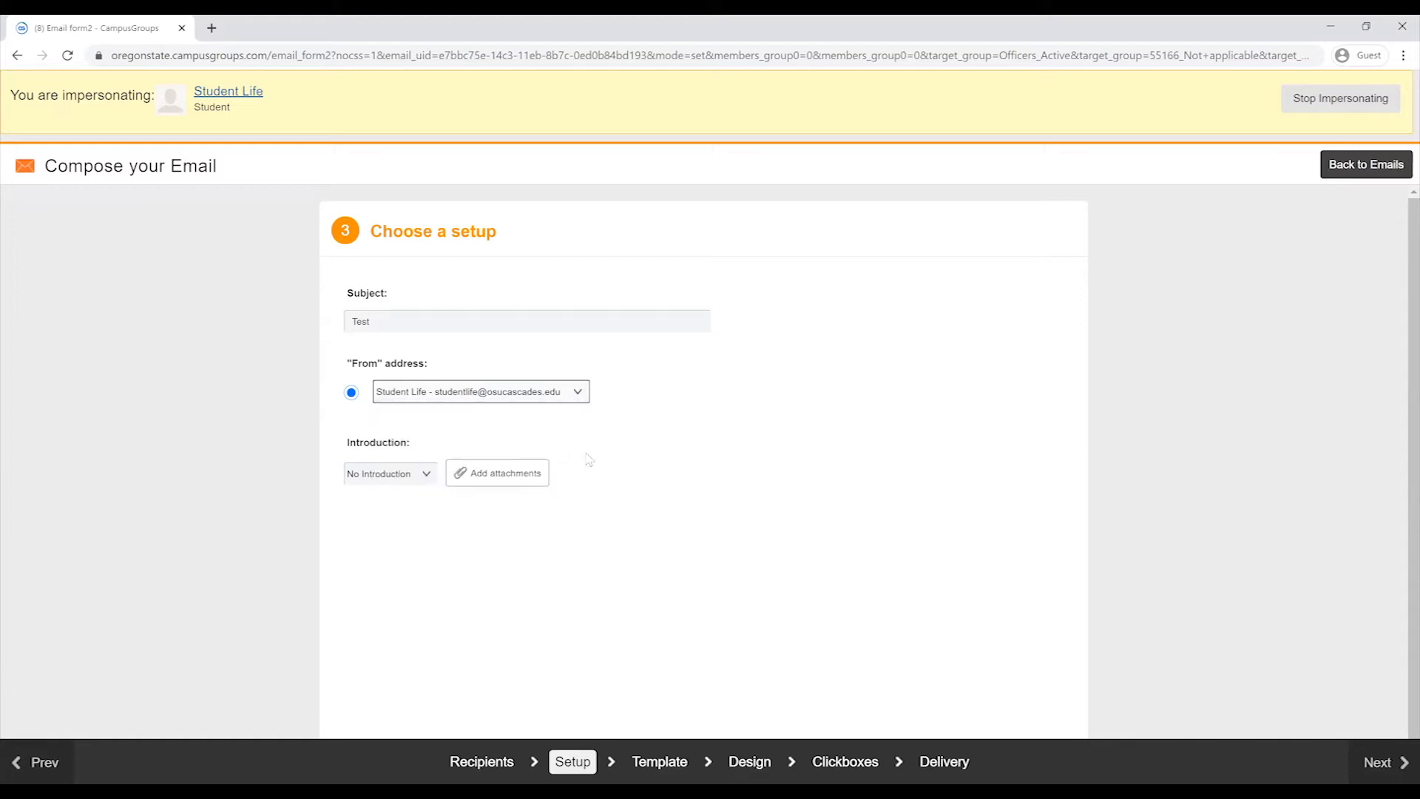
left_click(434, 484)
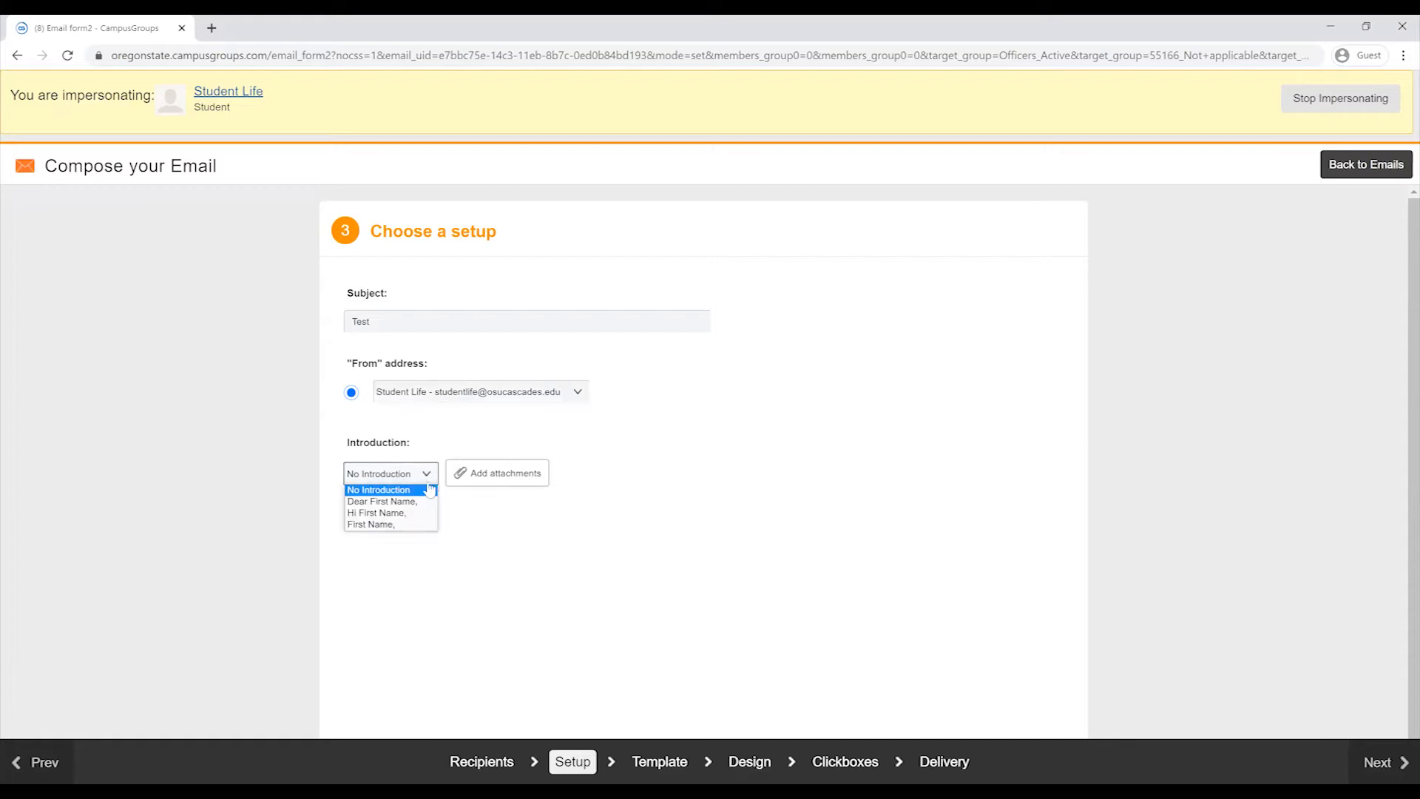
left_click(422, 525)
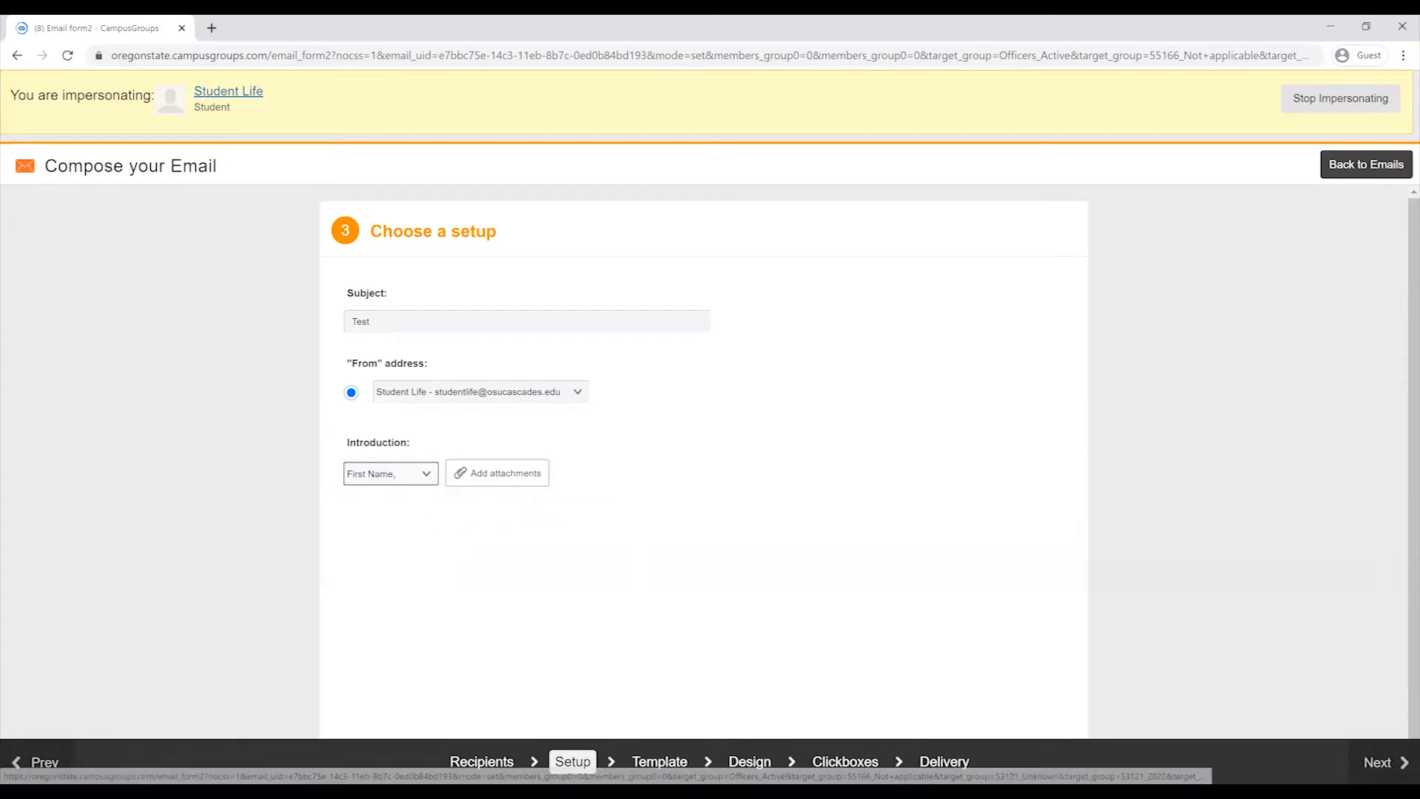
left_click(1400, 767)
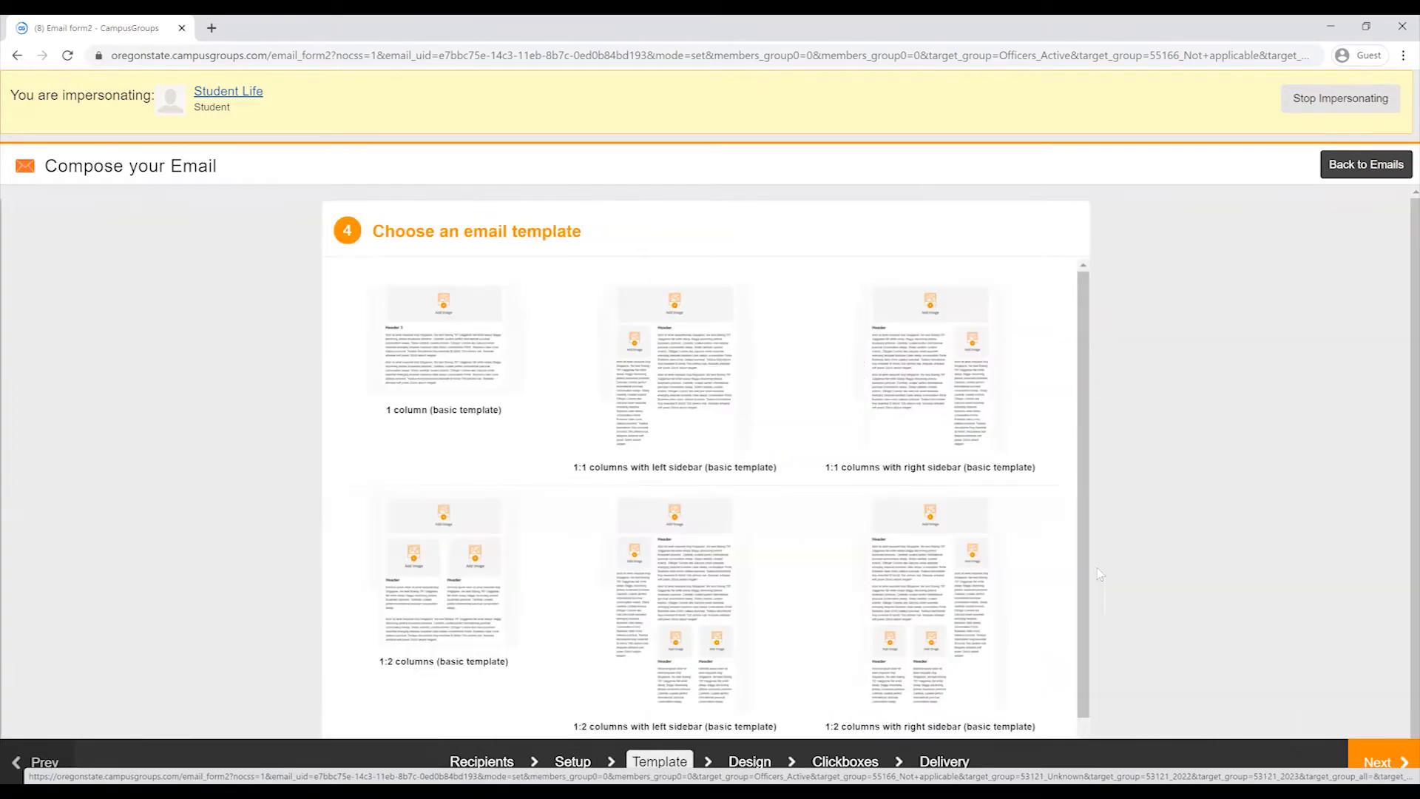
Choose the "1 column (basic template)" layout for the email
scroll(899, 464, "down", 2)
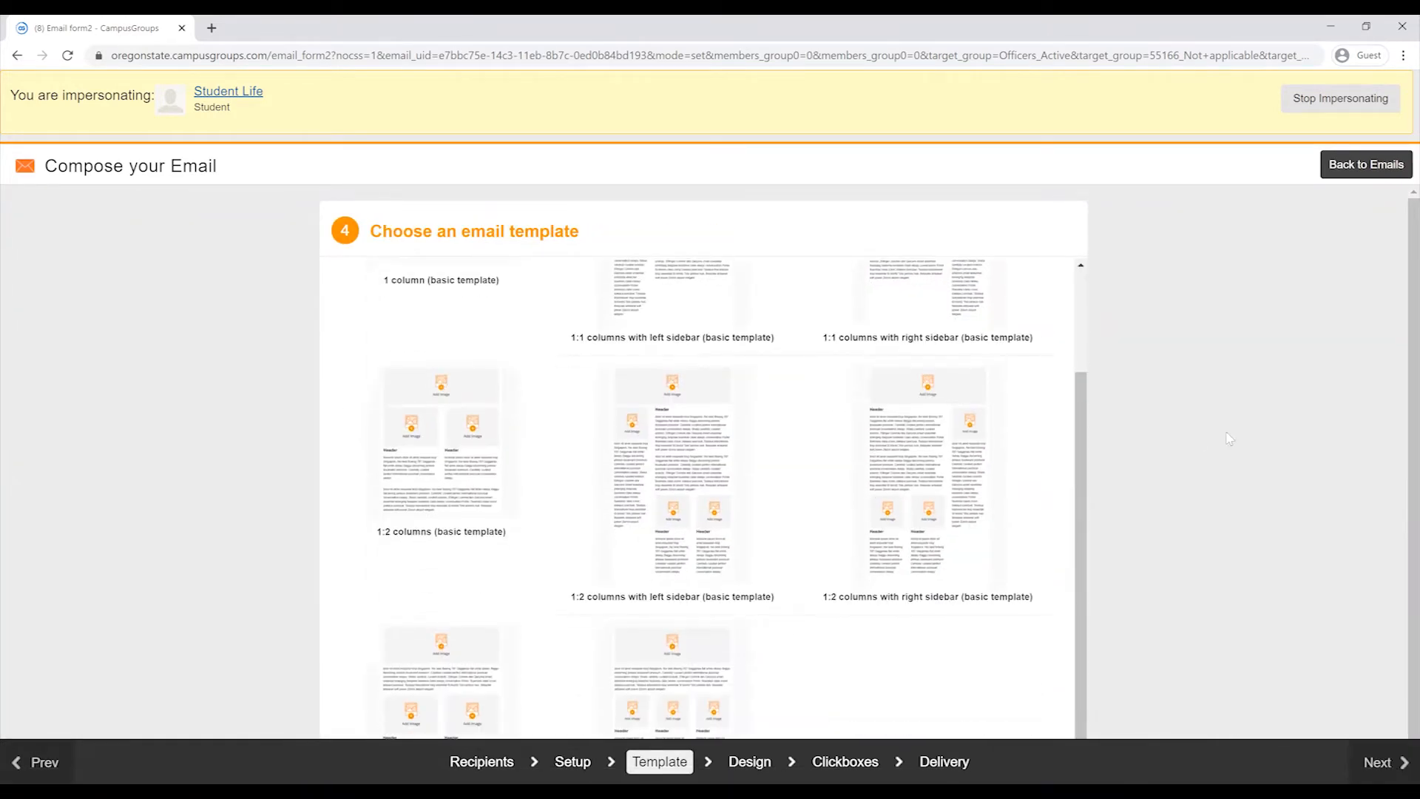
scroll(1230, 444, "down", 1)
scroll(1032, 526, "up", 2)
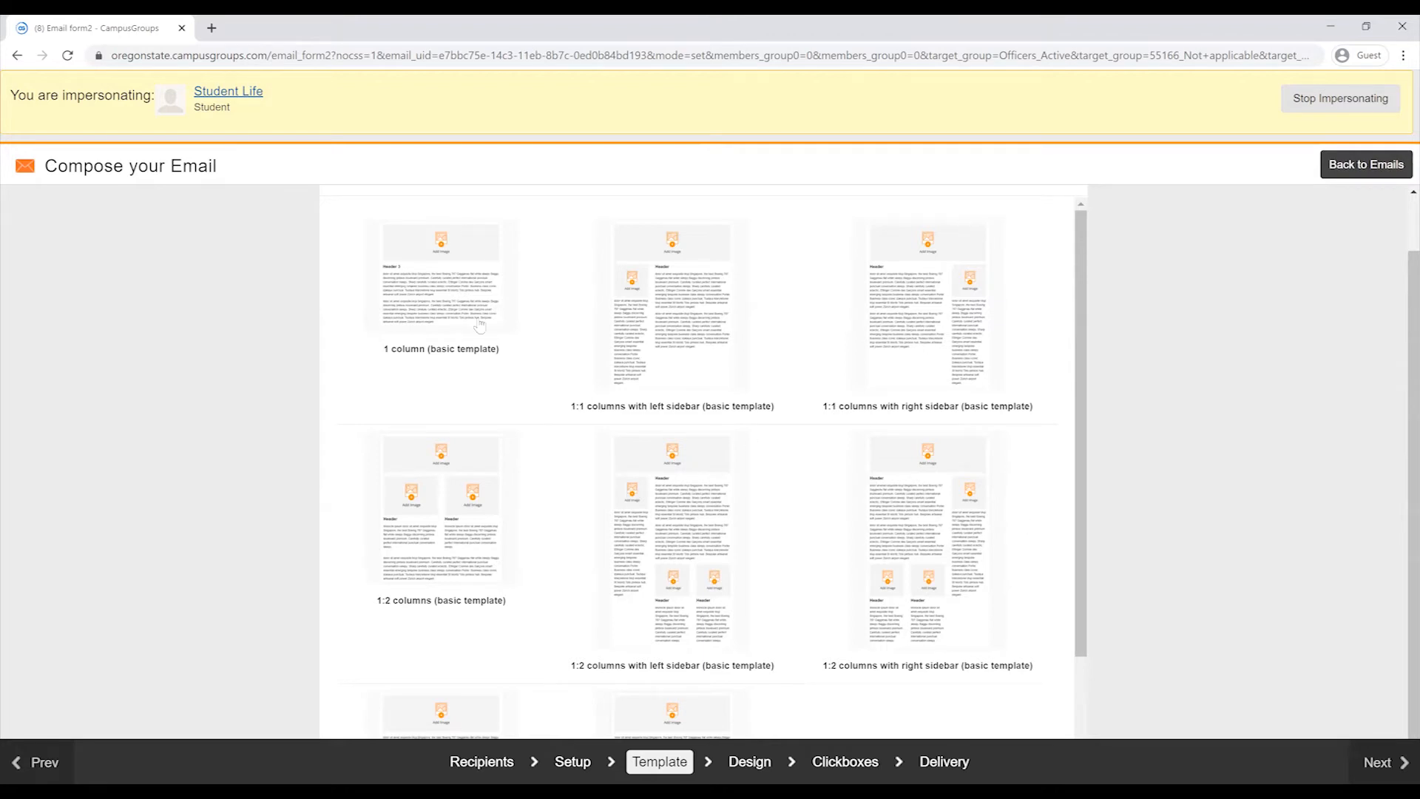
left_click(421, 298)
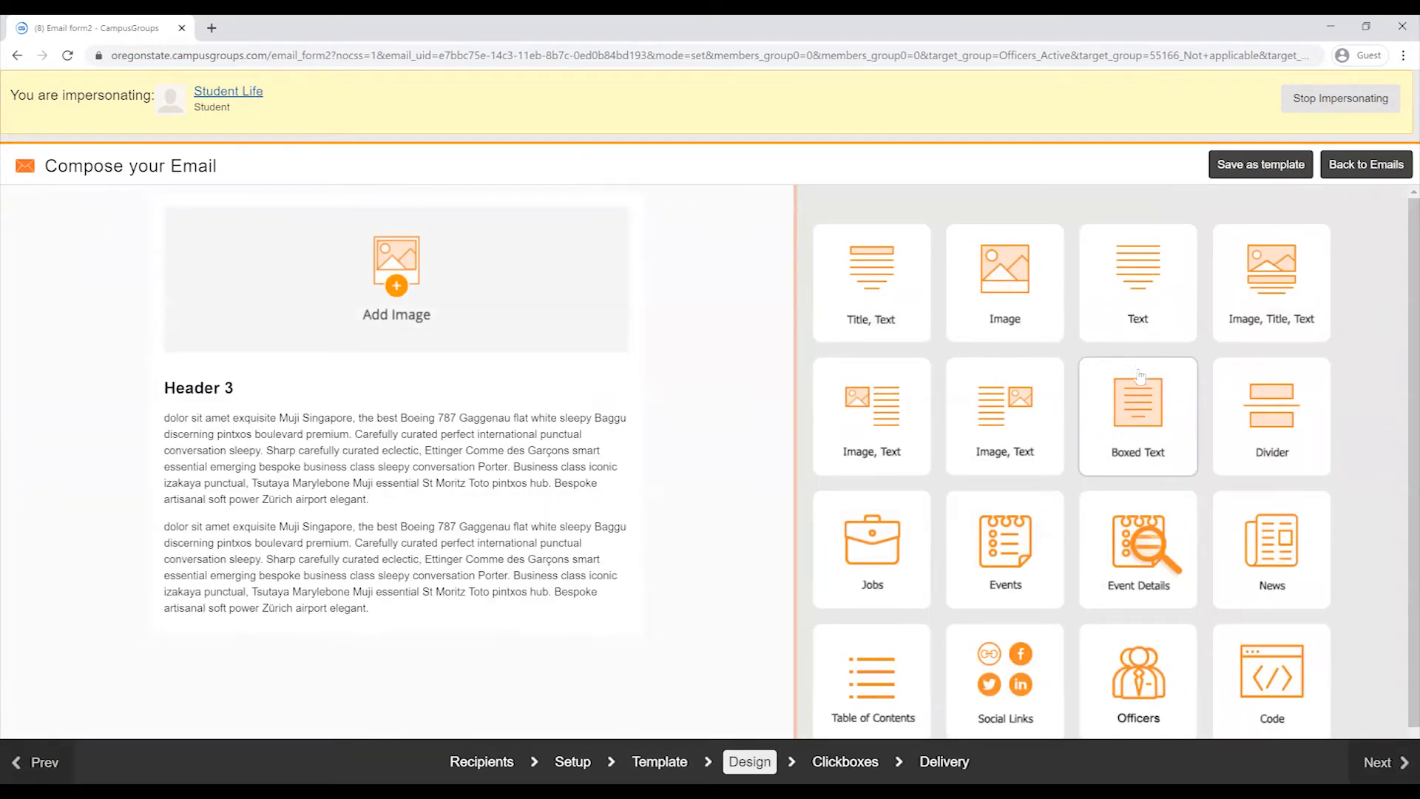
Examine the image placeholder's settings and the content widgets available for the email design
mouse_move(499, 287)
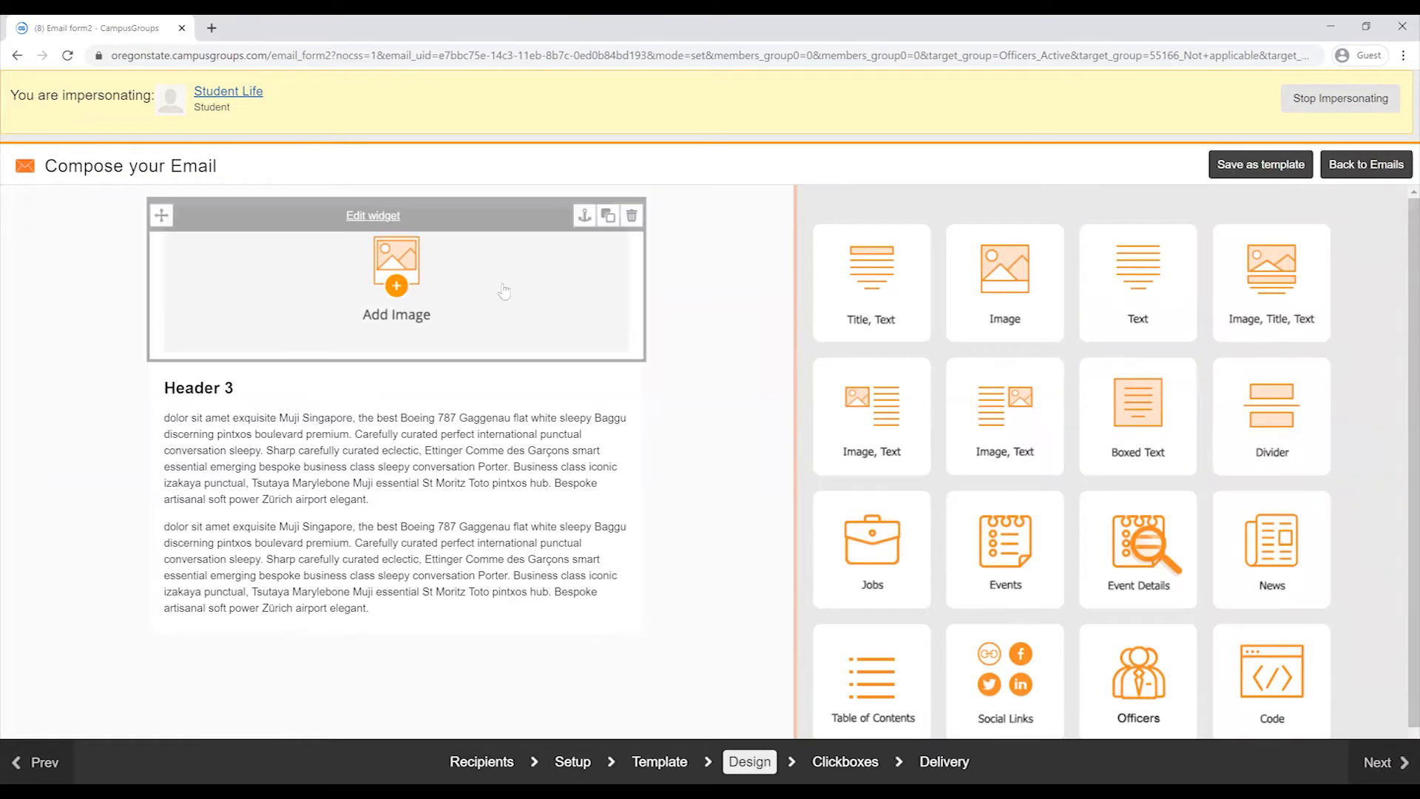
left_click(395, 295)
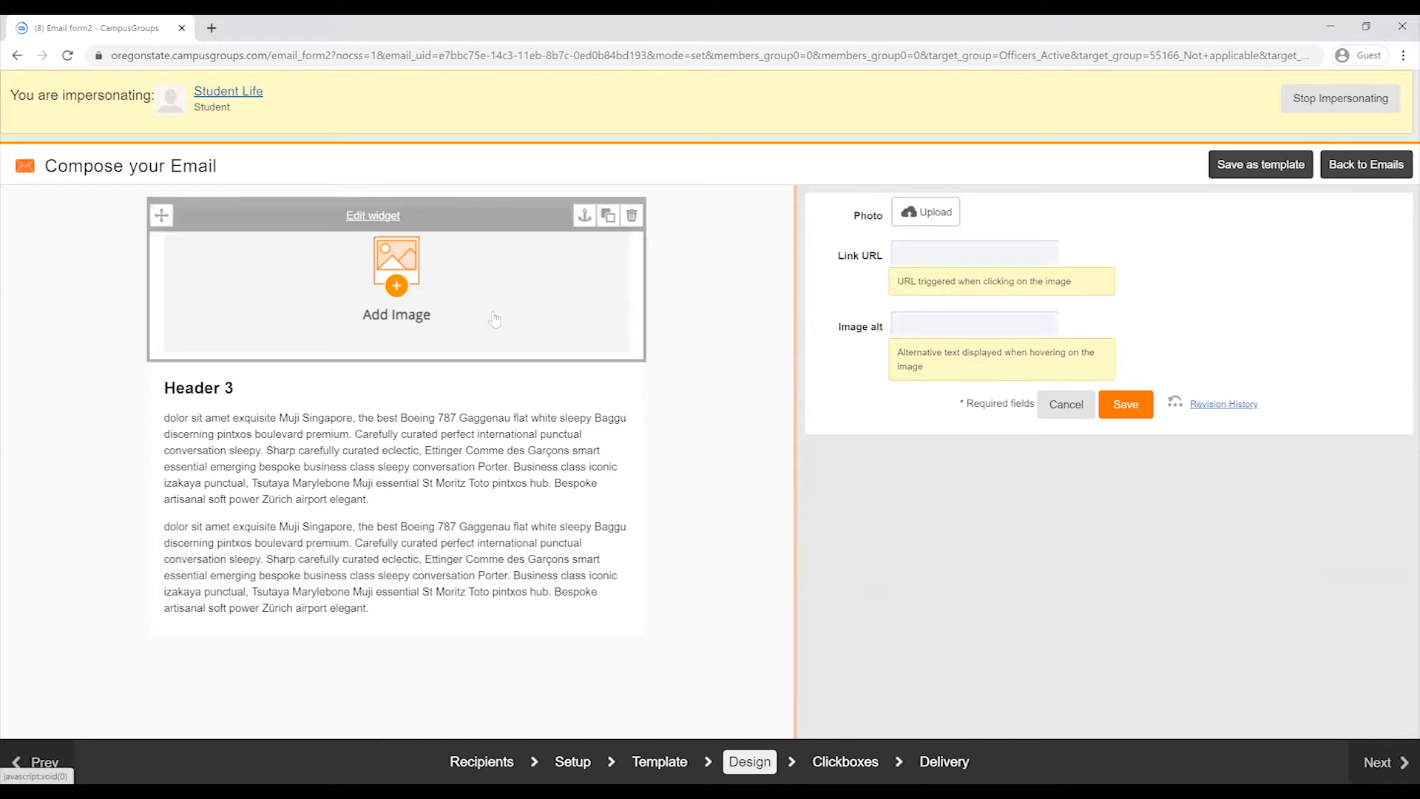
left_click(1060, 407)
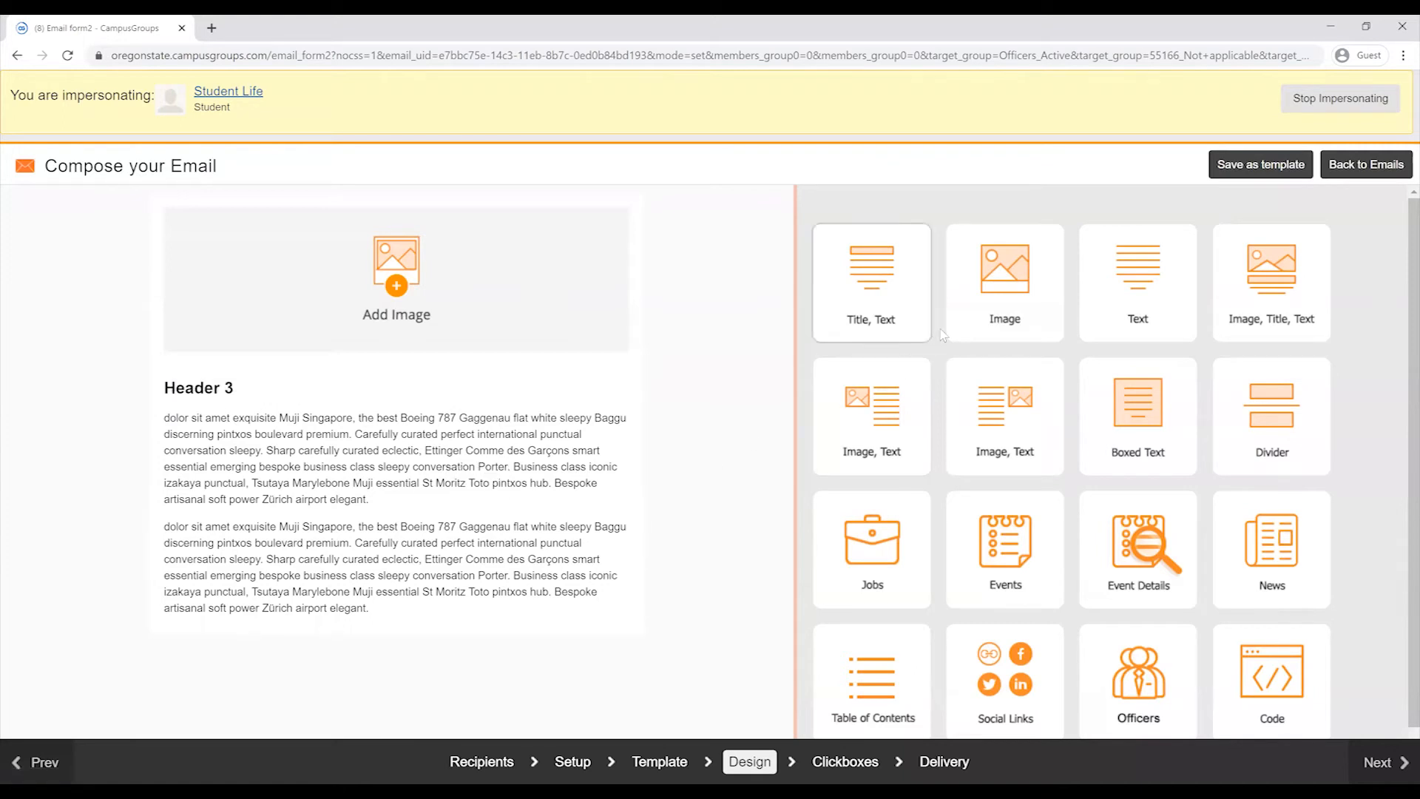
scroll(945, 334, "down", 1)
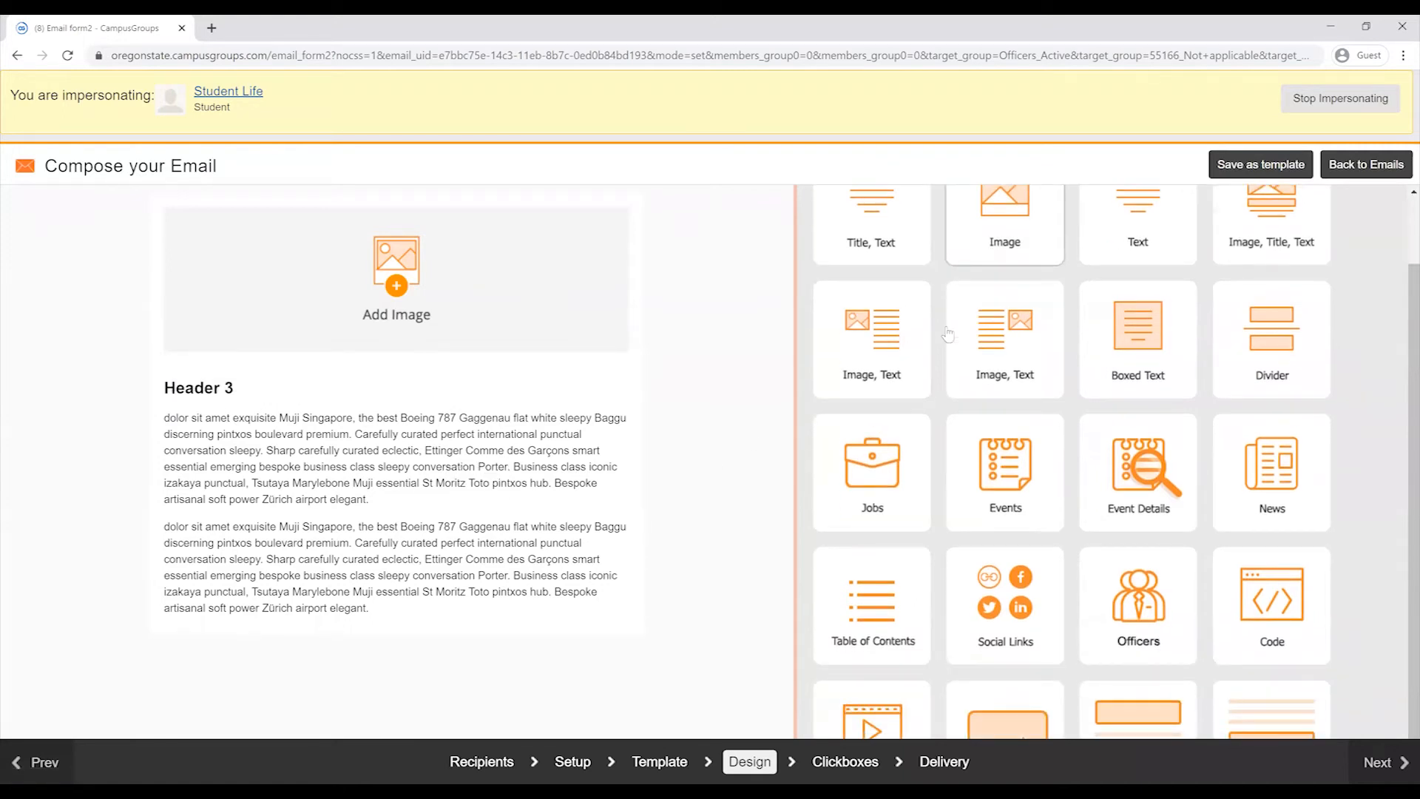
scroll(948, 335, "up", 1)
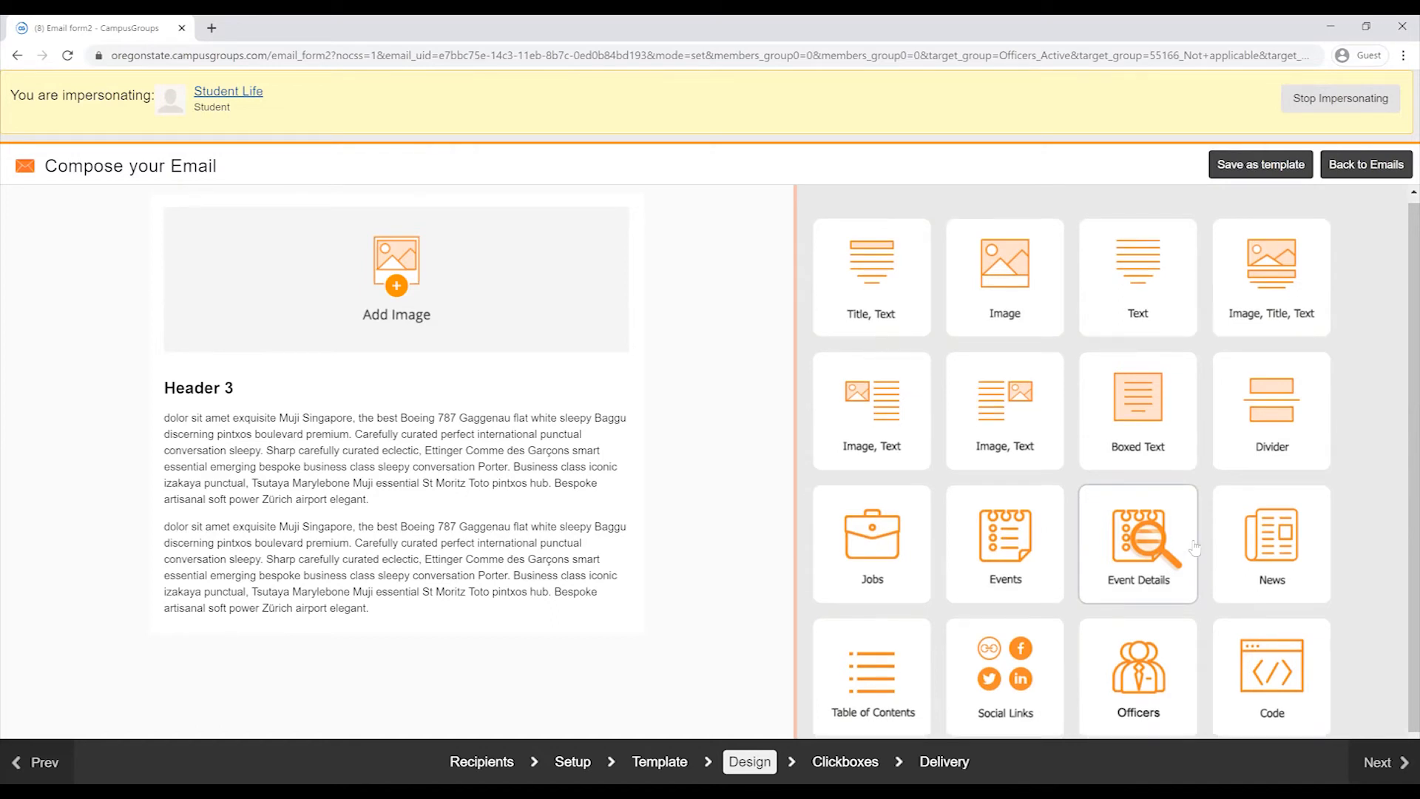
Add a Boxed Text widget to the email and place it below the Header 3 text block
scroll(1189, 552, "down", 1)
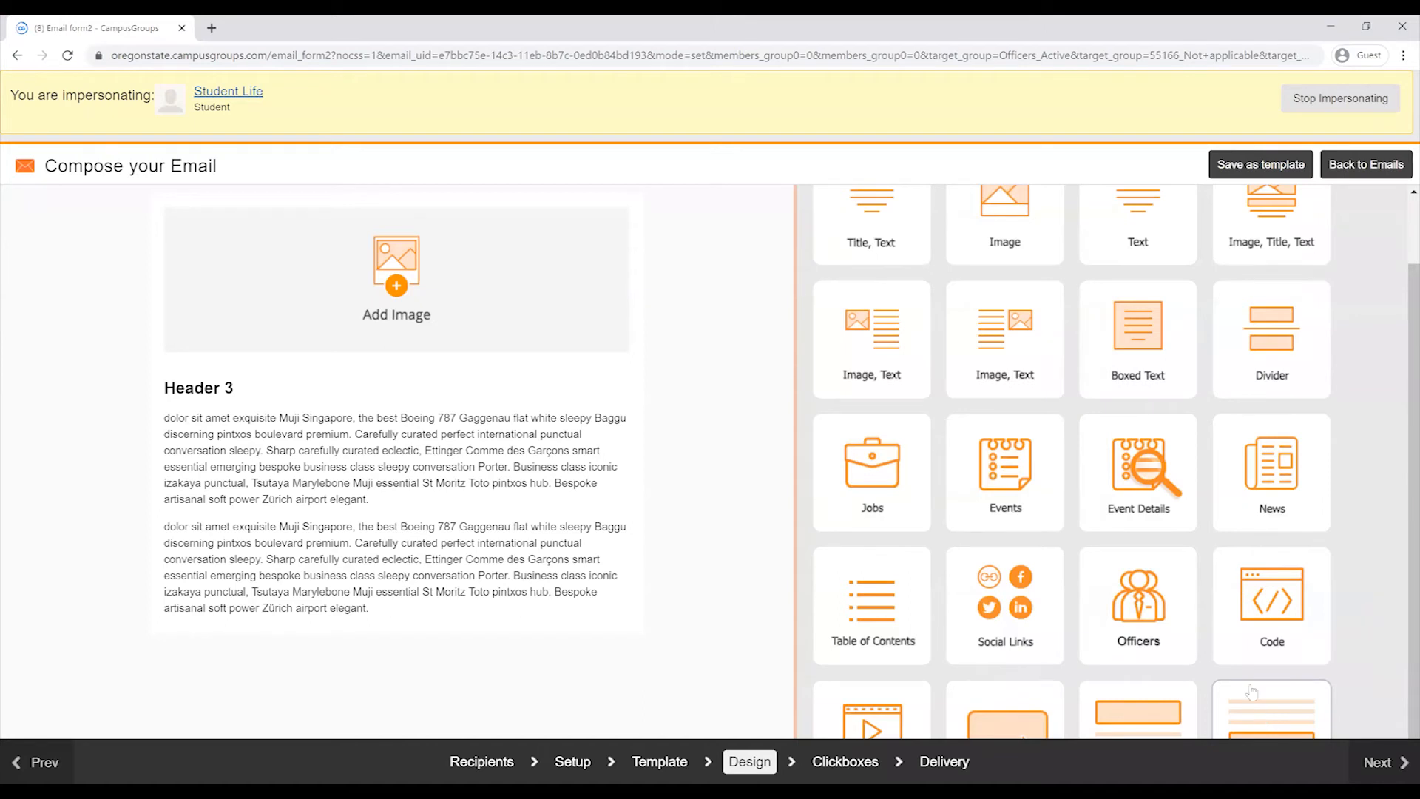
left_click_drag(1142, 342, 521, 640)
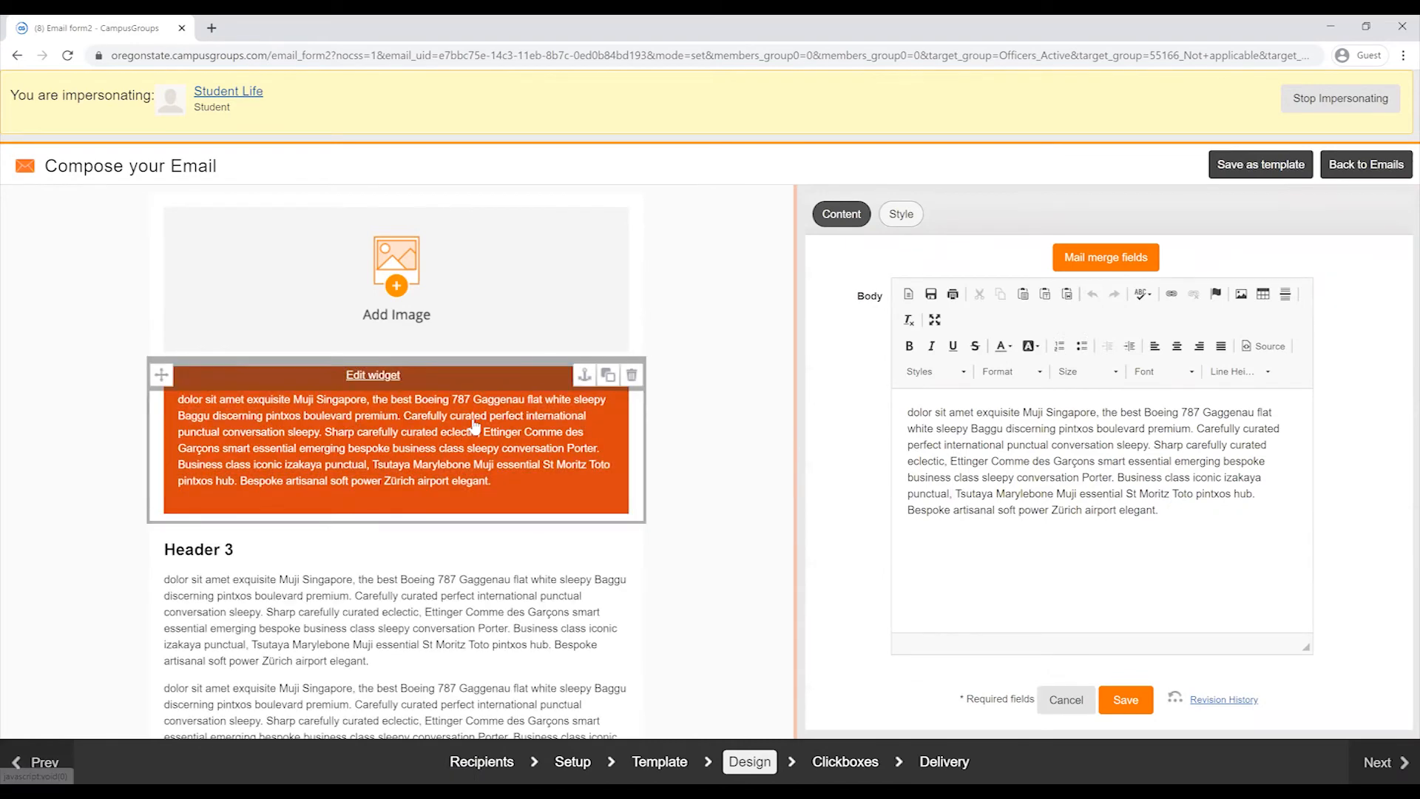
left_click_drag(161, 376, 161, 651)
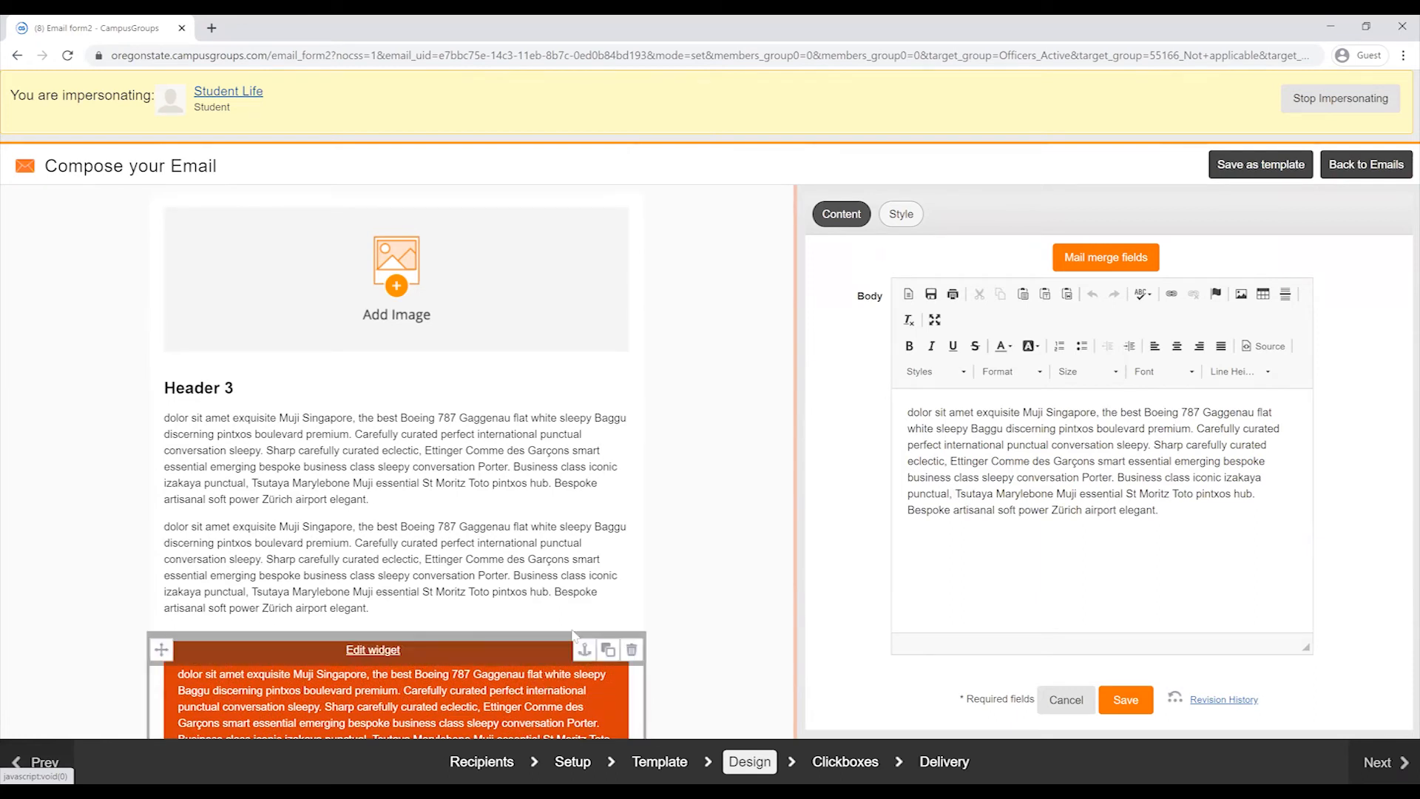
Examine the content and style settings of the Boxed Text widget
left_click(356, 651)
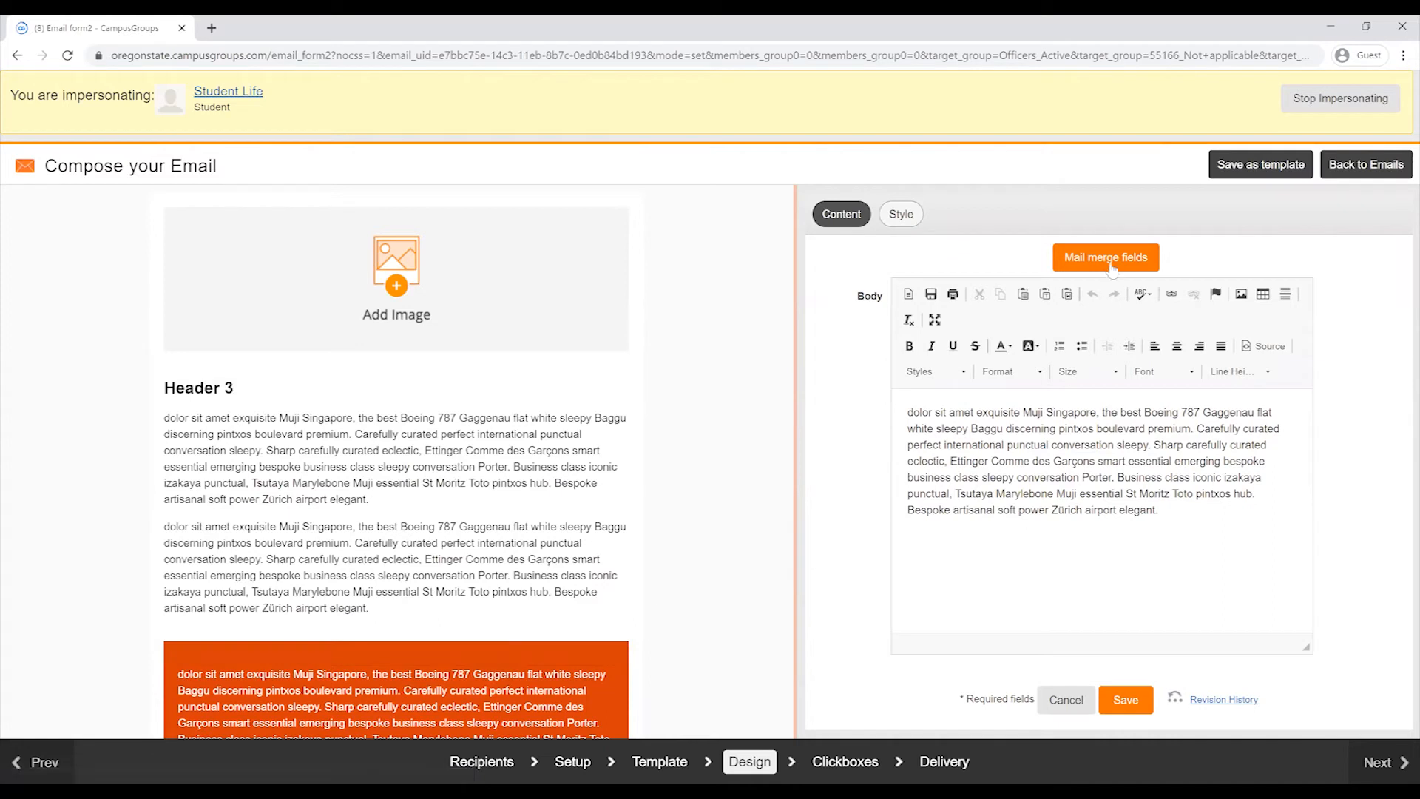
left_click(1073, 494)
left_click(1218, 522)
left_click(894, 224)
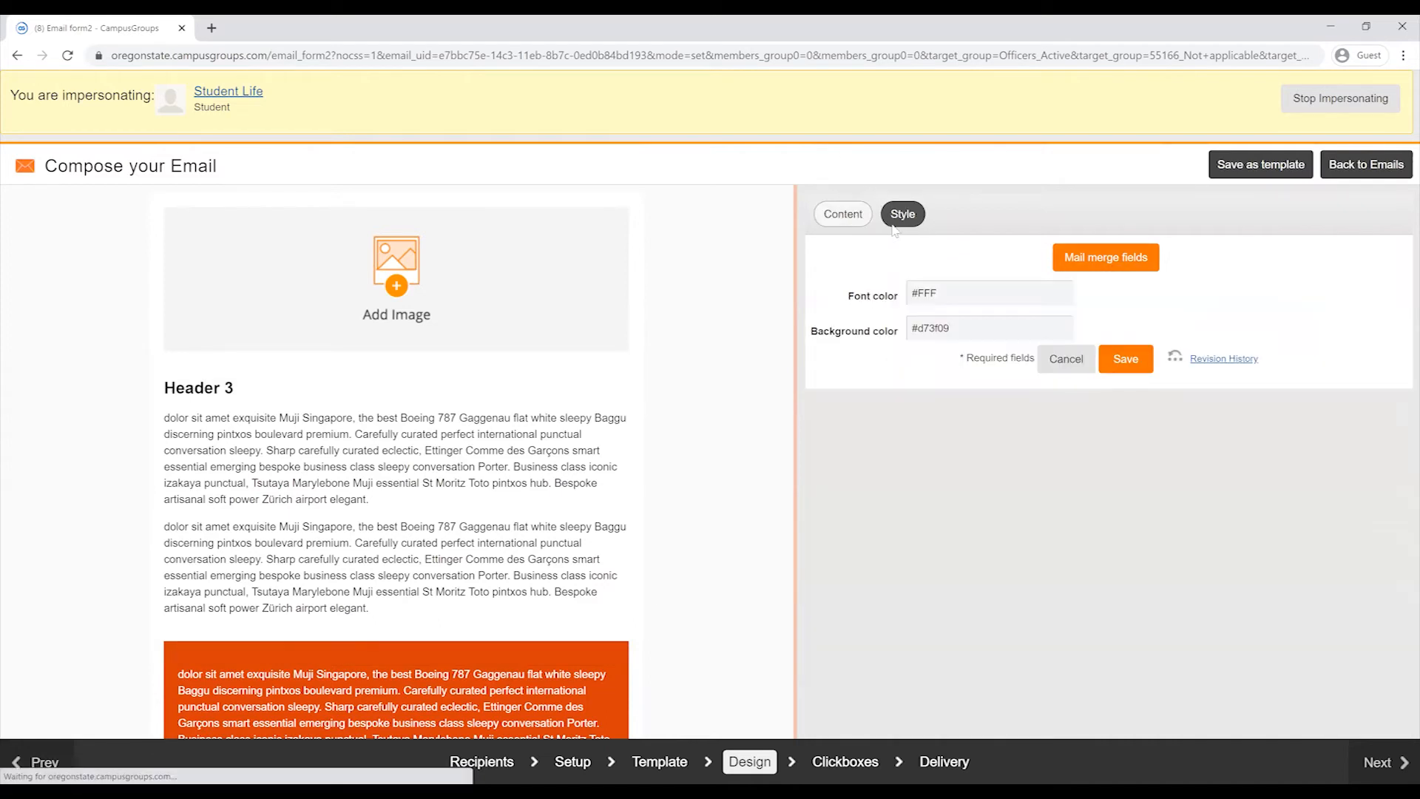
left_click(829, 212)
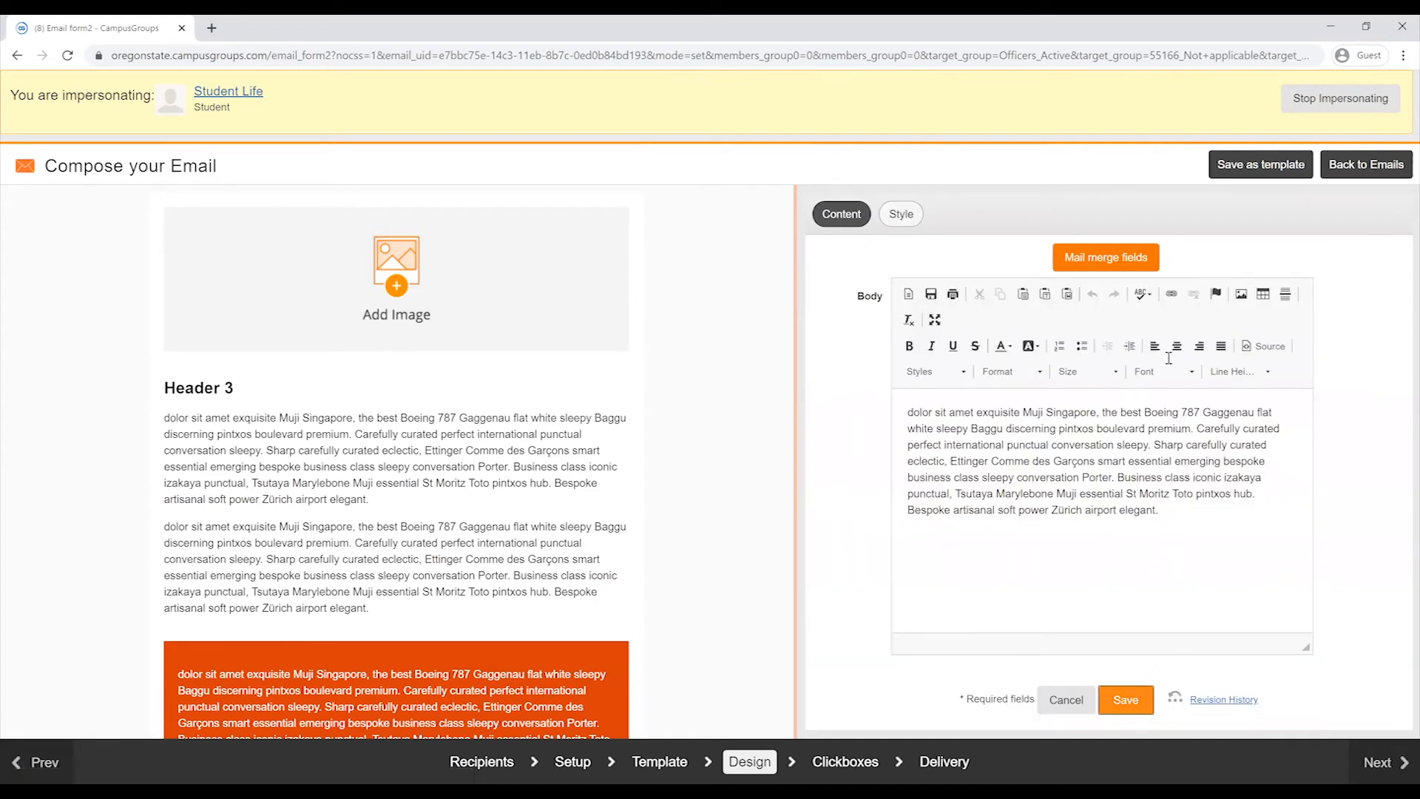
Insert an Image, Title, Text widget between the image placeholder and the Header 3 block, and proceed to the clickboxes
left_click_drag(1256, 300, 453, 390)
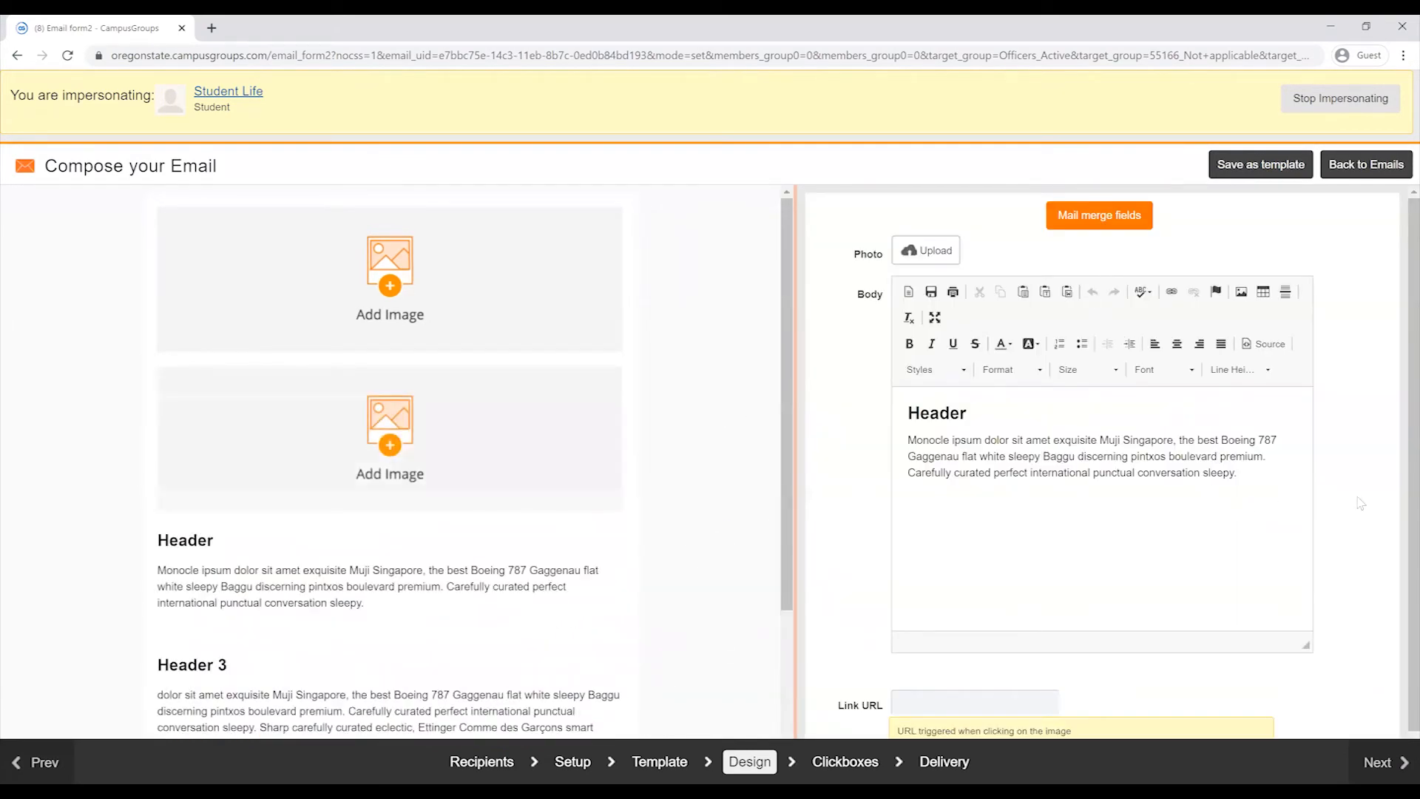
scroll(1360, 503, "down", 1)
scroll(1359, 503, "up", 1)
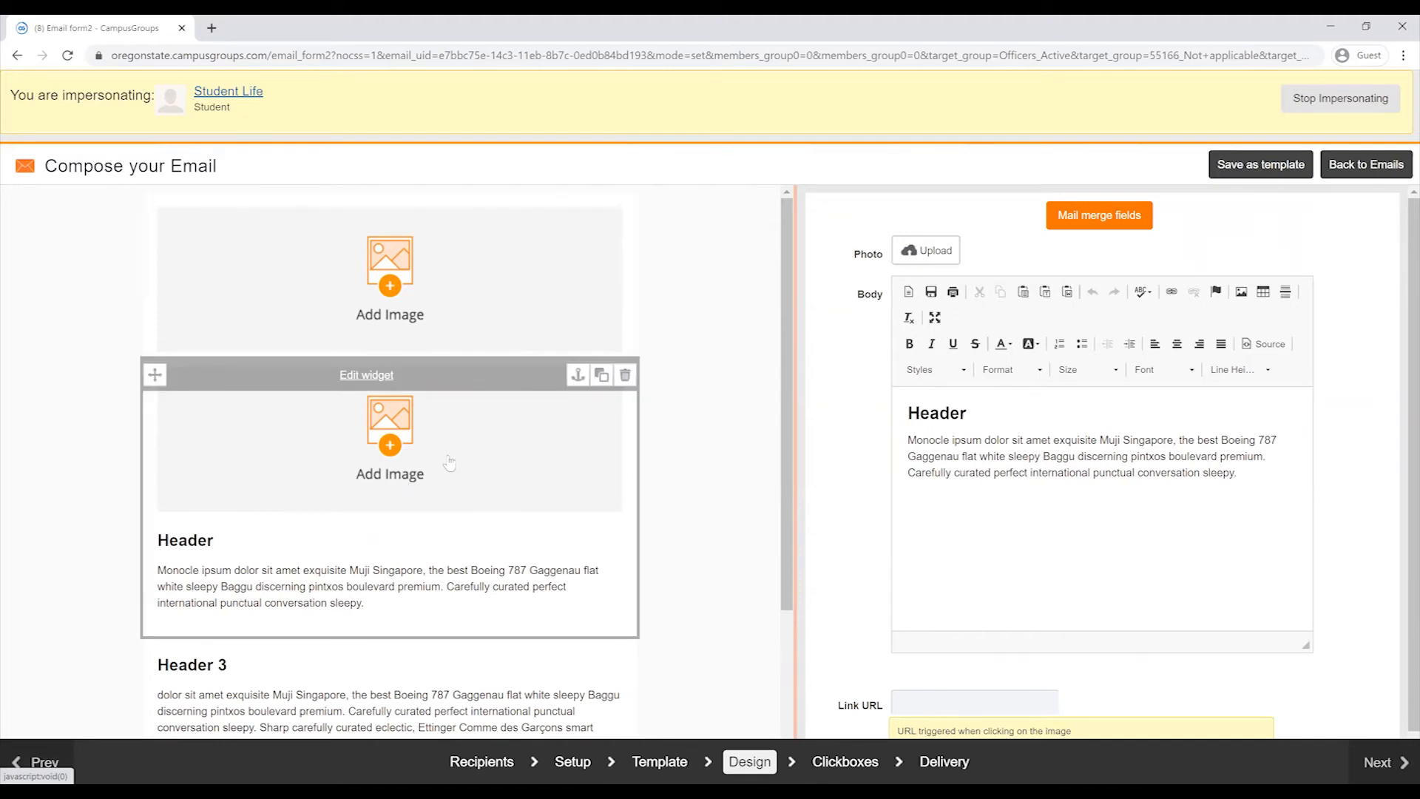
left_click(1276, 170)
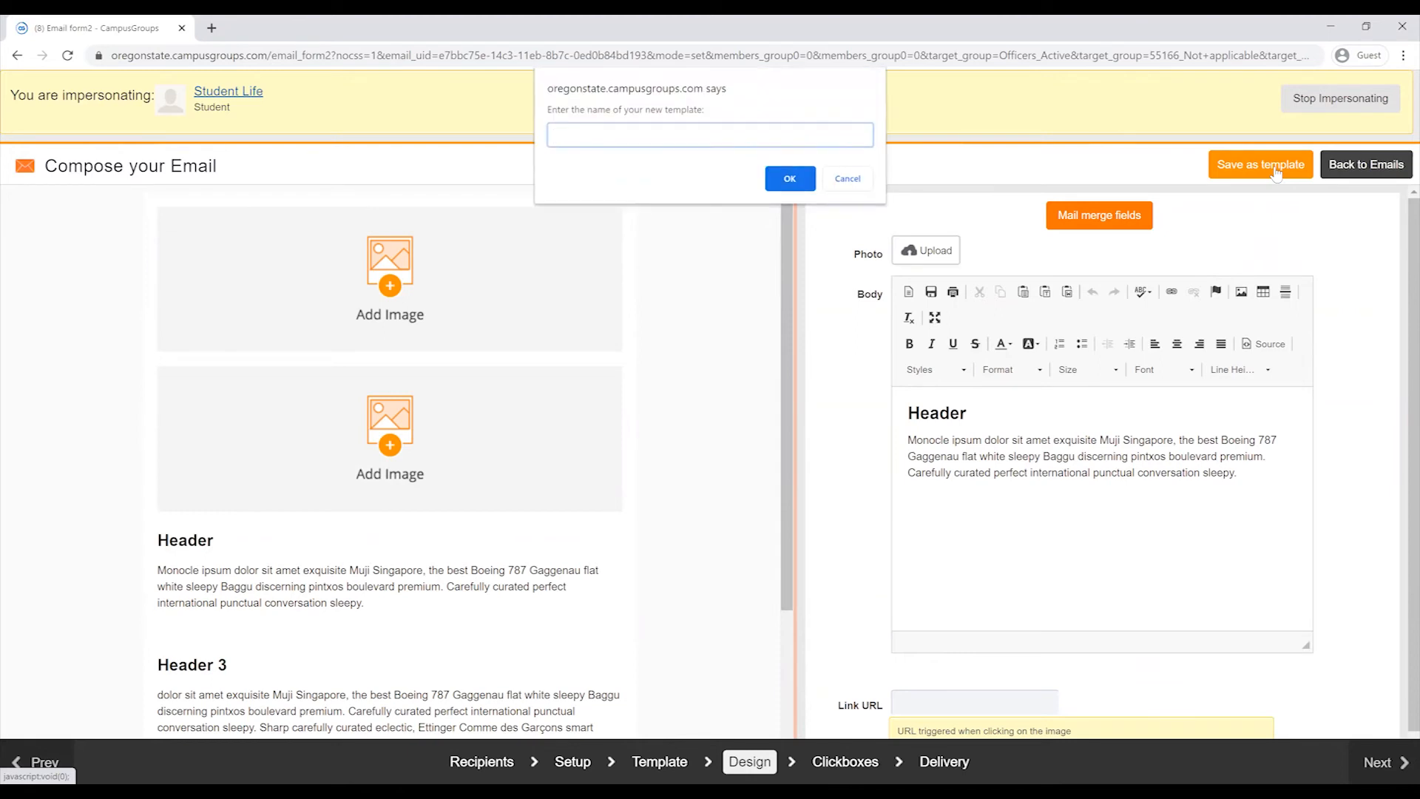
left_click(849, 180)
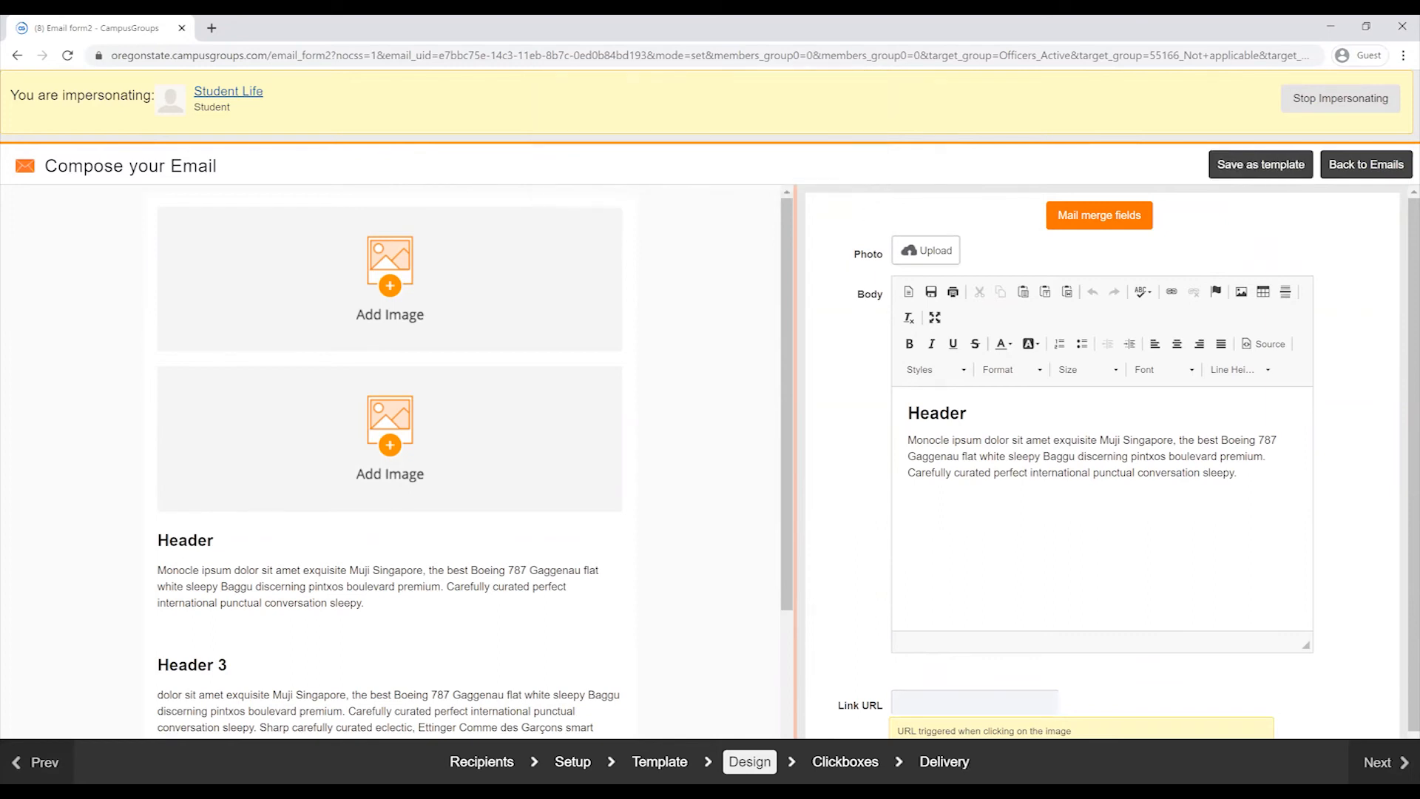
left_click(1398, 762)
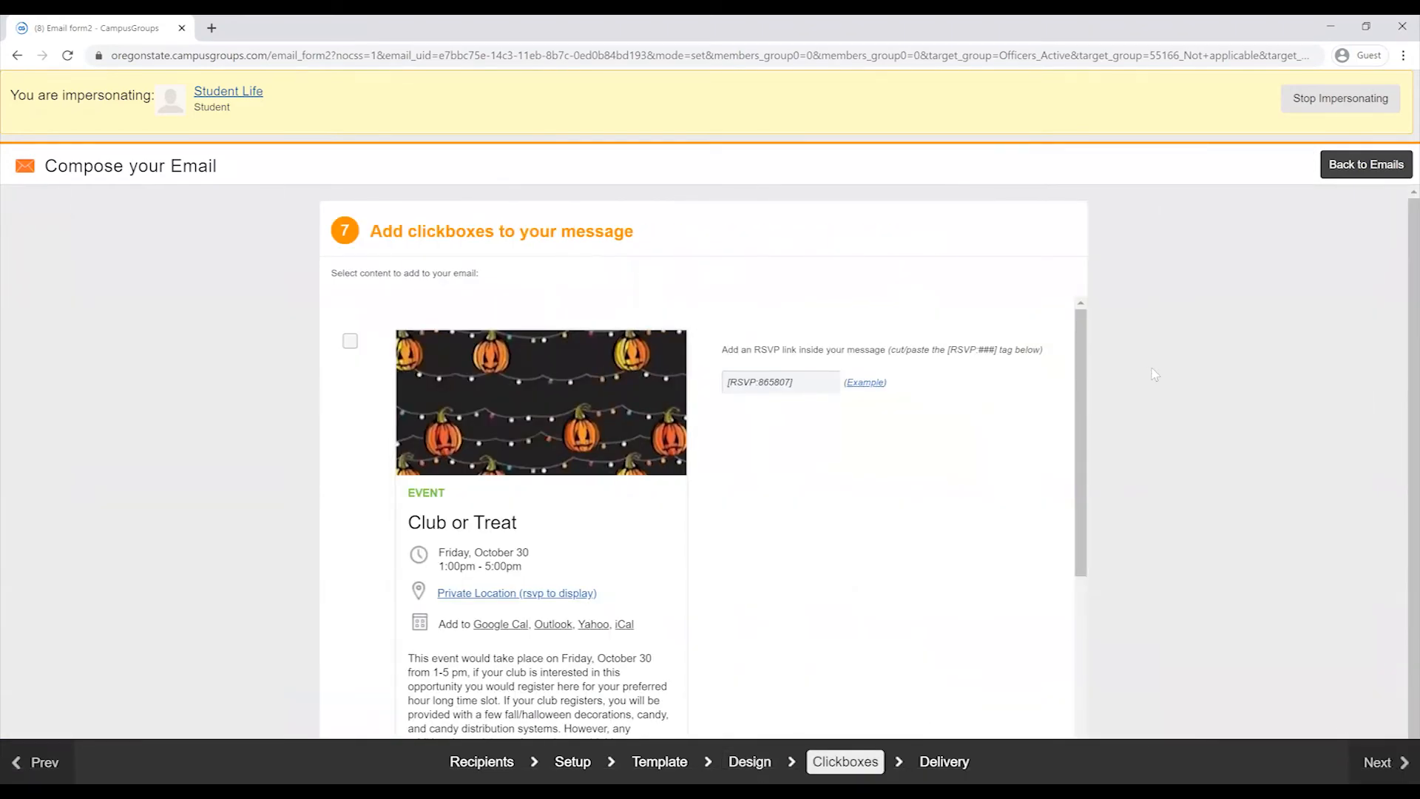
Review the event content offered as clickboxes and continue to the delivery options without selecting any
scroll(1155, 373, "down", 1)
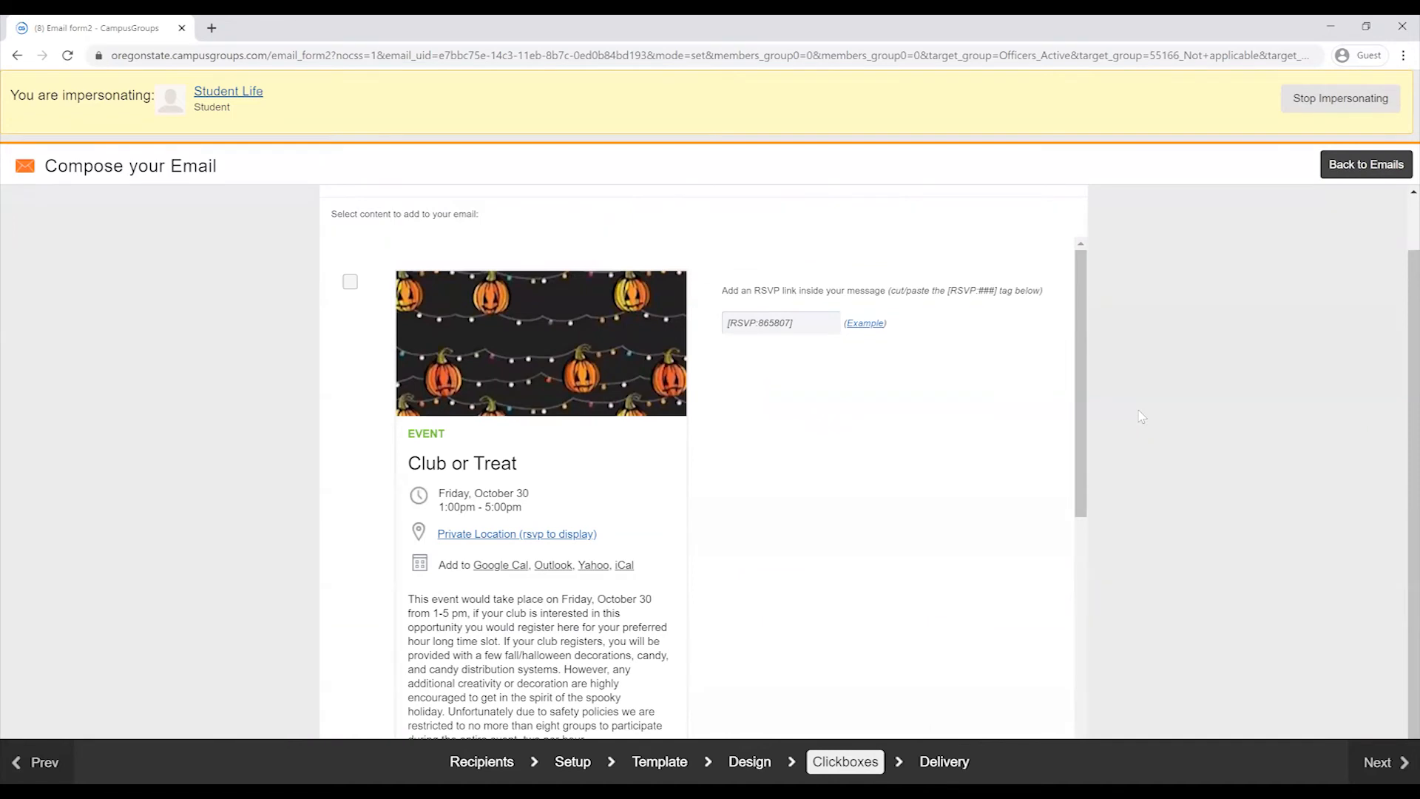
scroll(1142, 417, "up", 1)
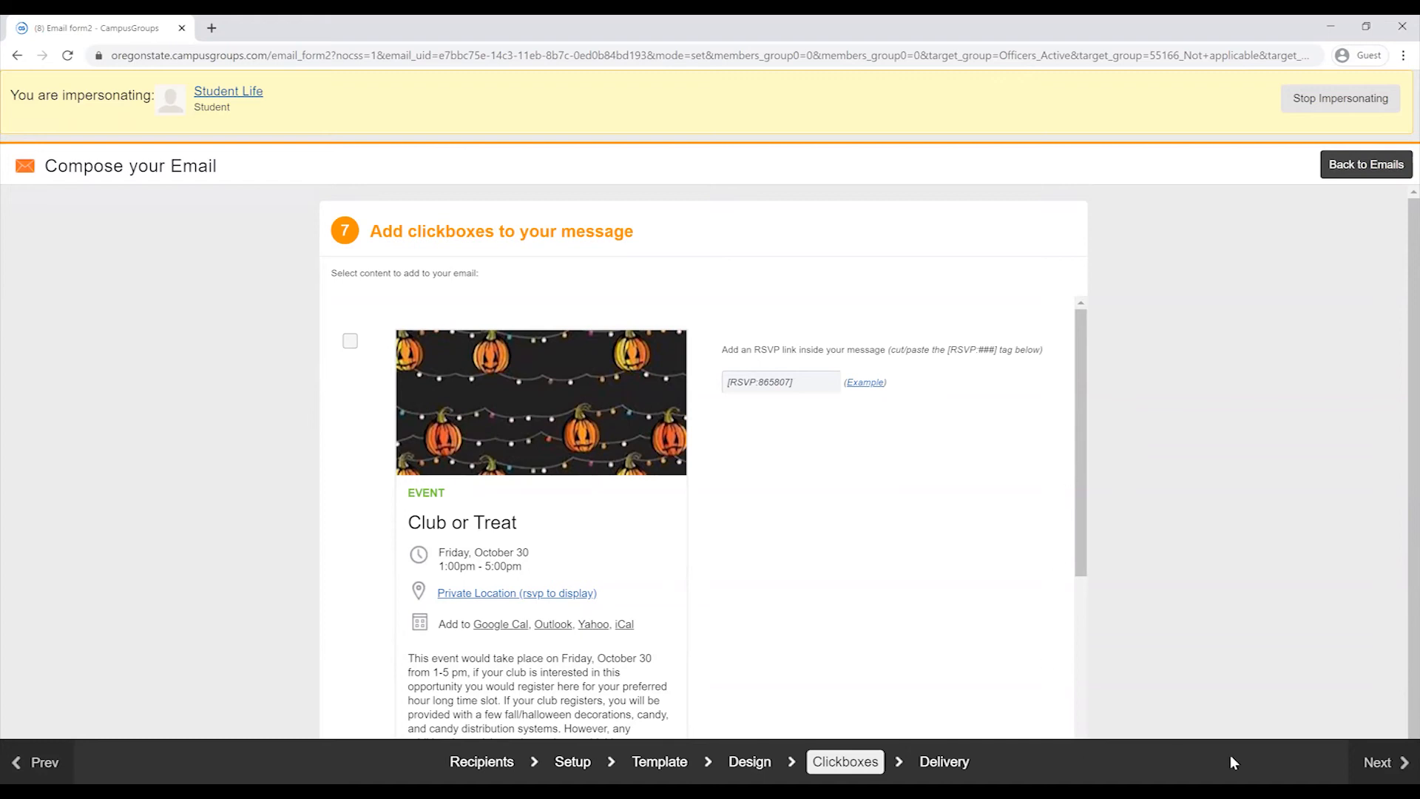
left_click(1401, 767)
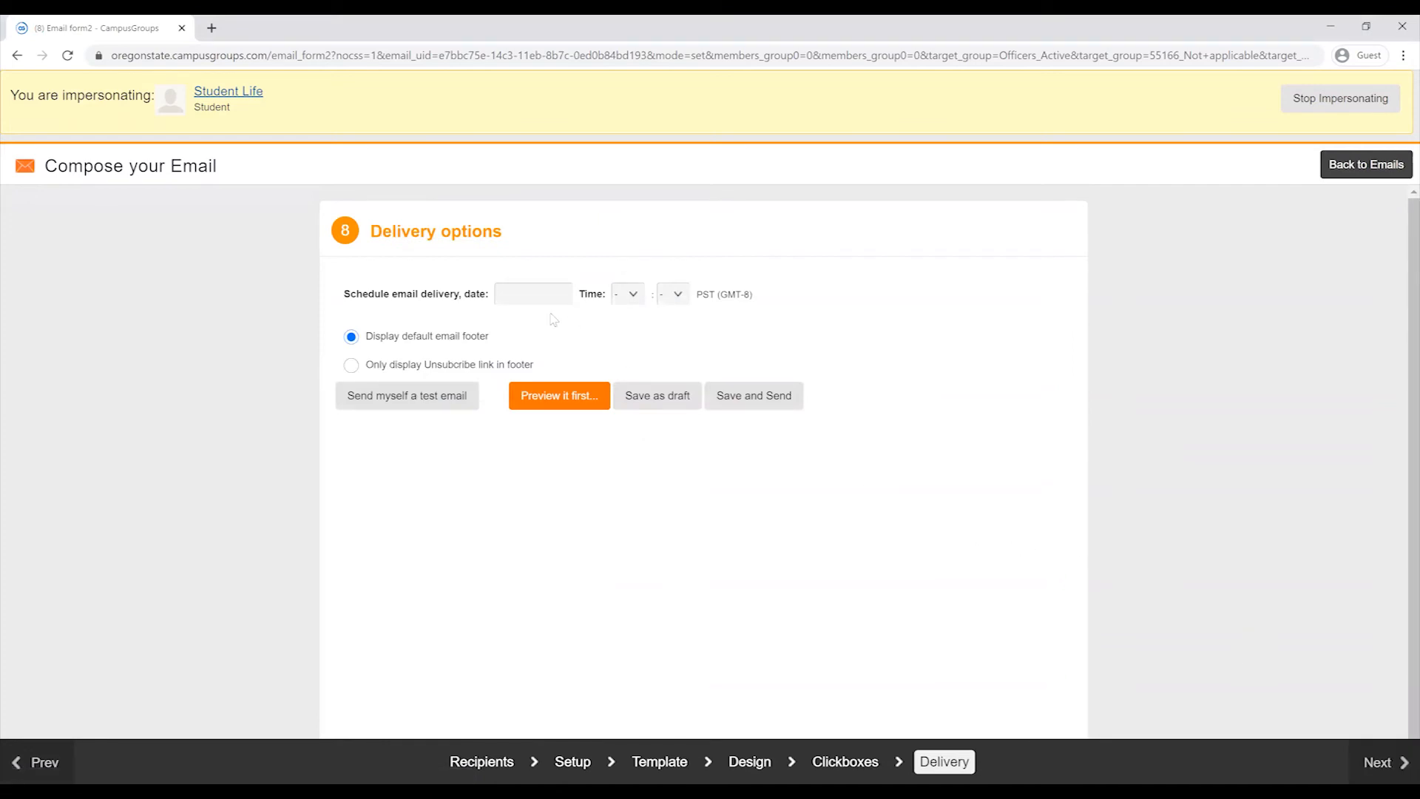
Check the delivery date field, keep the default email footer, and return to the group's emails list
left_click(527, 295)
left_click(431, 329)
left_click(1363, 163)
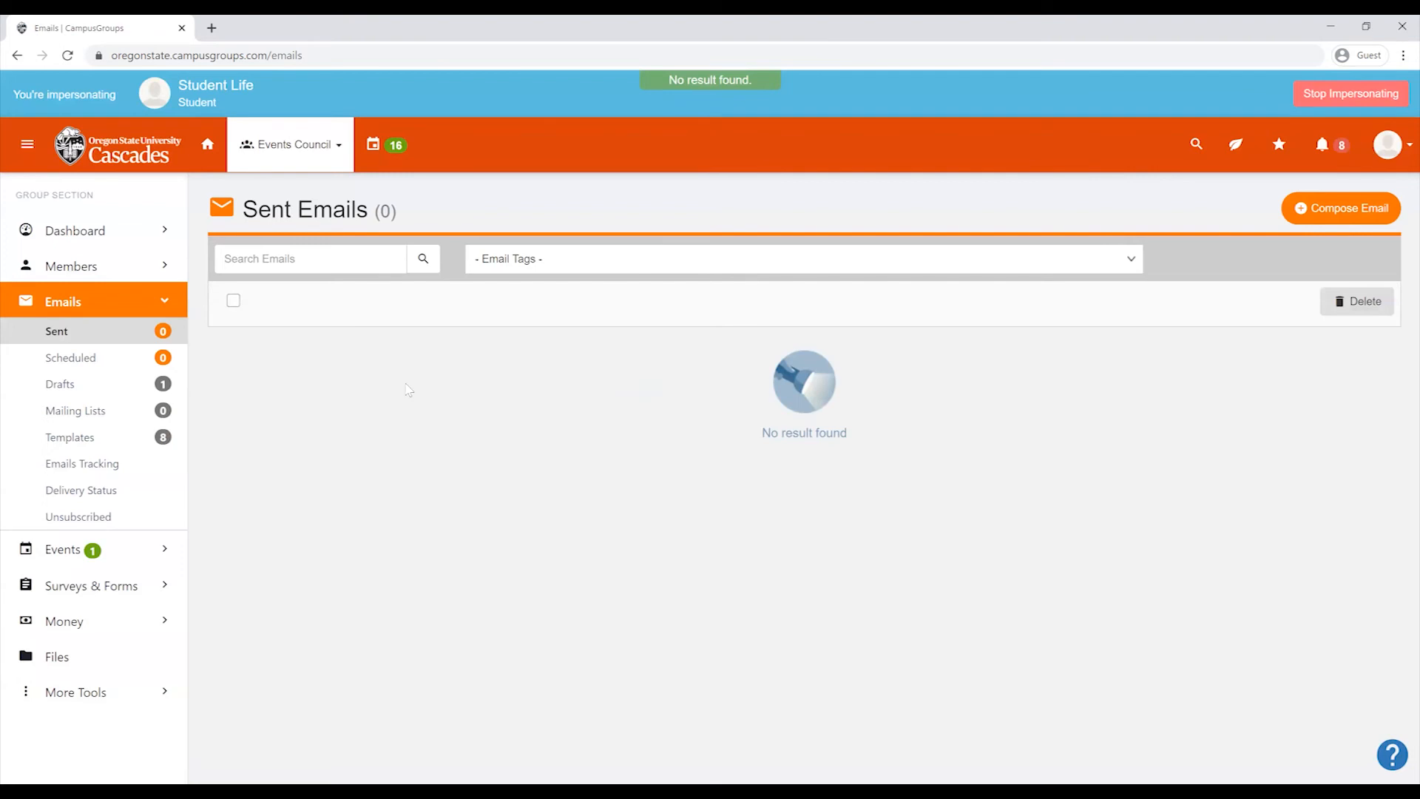
Review the group's draft emails and the email tracking page for opens and clicks
left_click(150, 392)
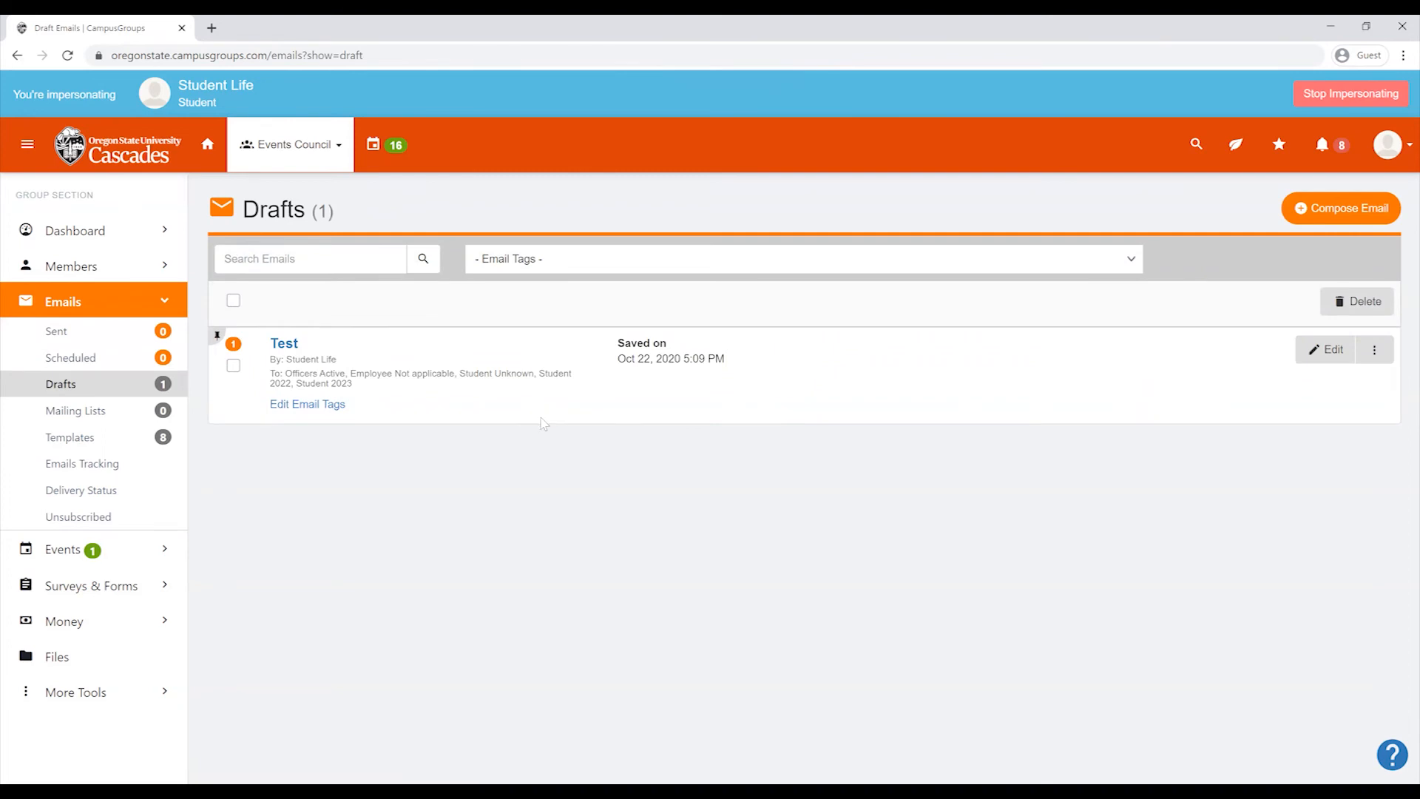
left_click(104, 464)
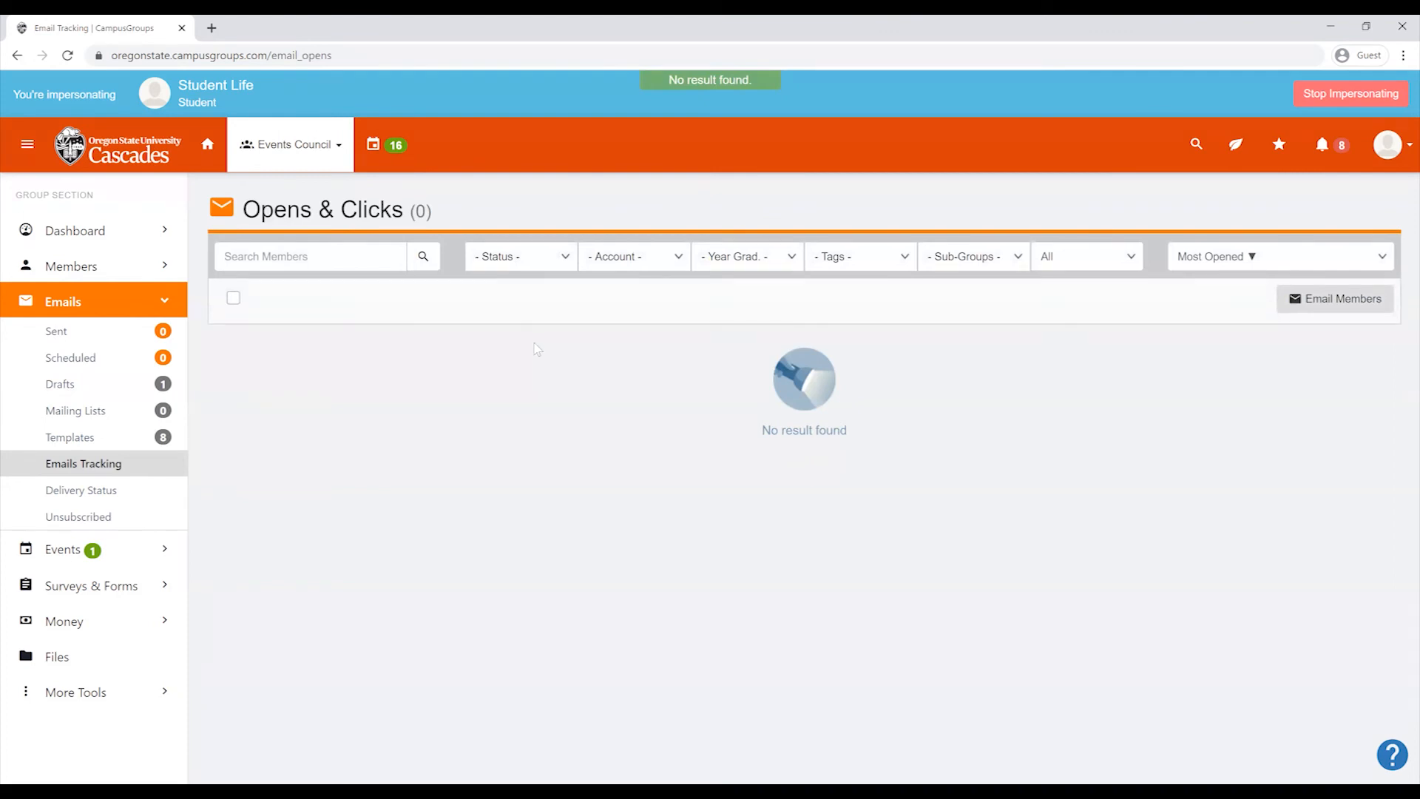
Stop impersonating the Student Life account and check the available actions for the Fall 2020 - Week 4 Student Life Newsletter among all admin emails
left_click(1327, 91)
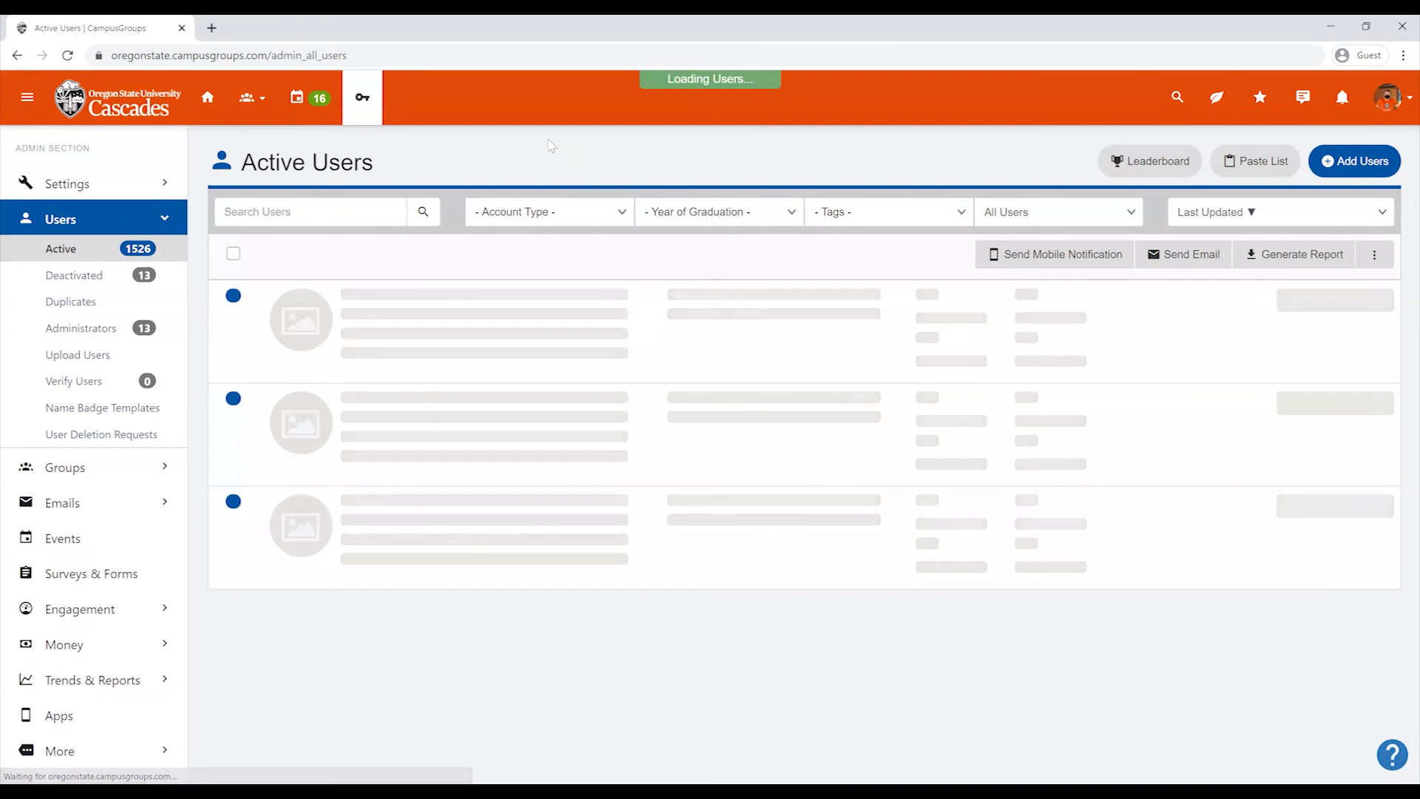
left_click(85, 501)
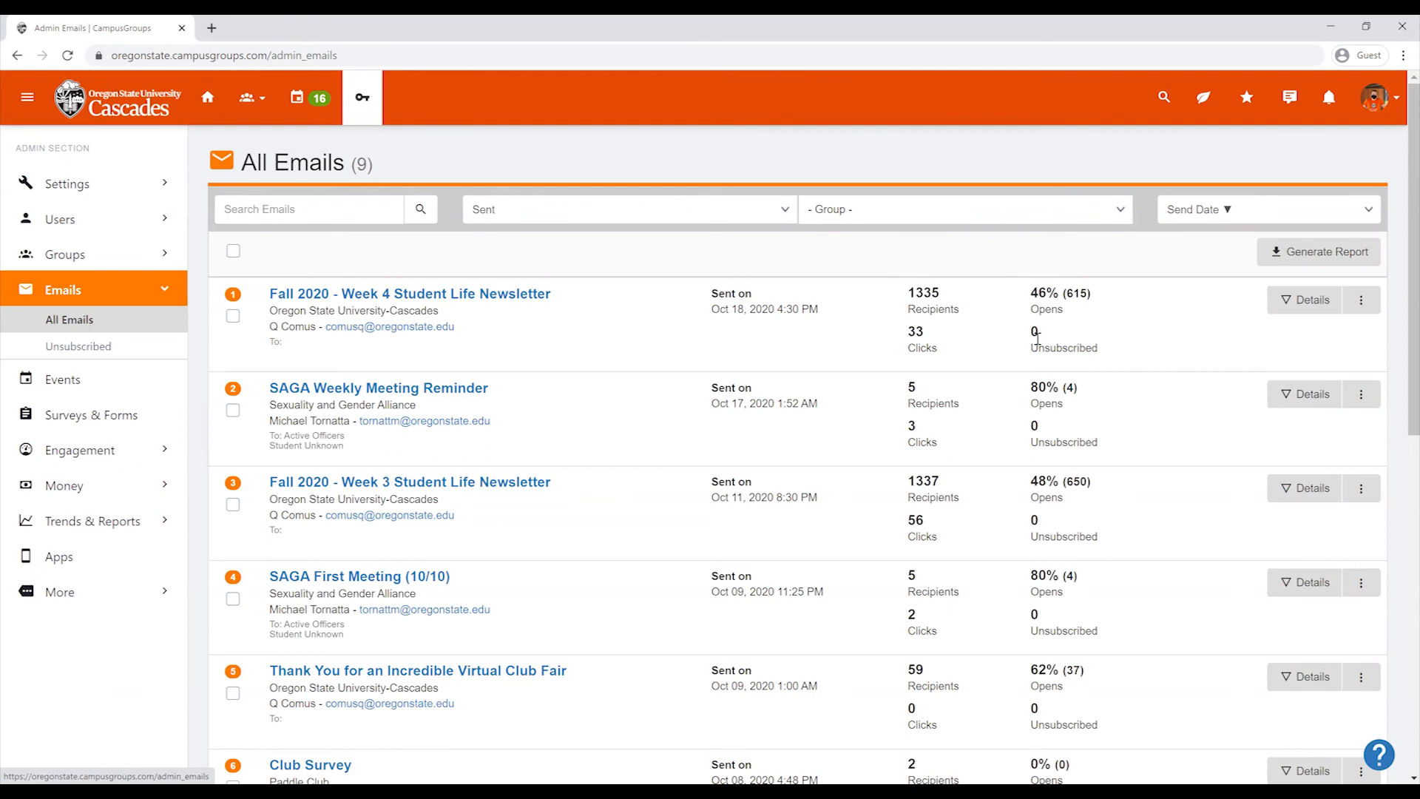
left_click(1362, 301)
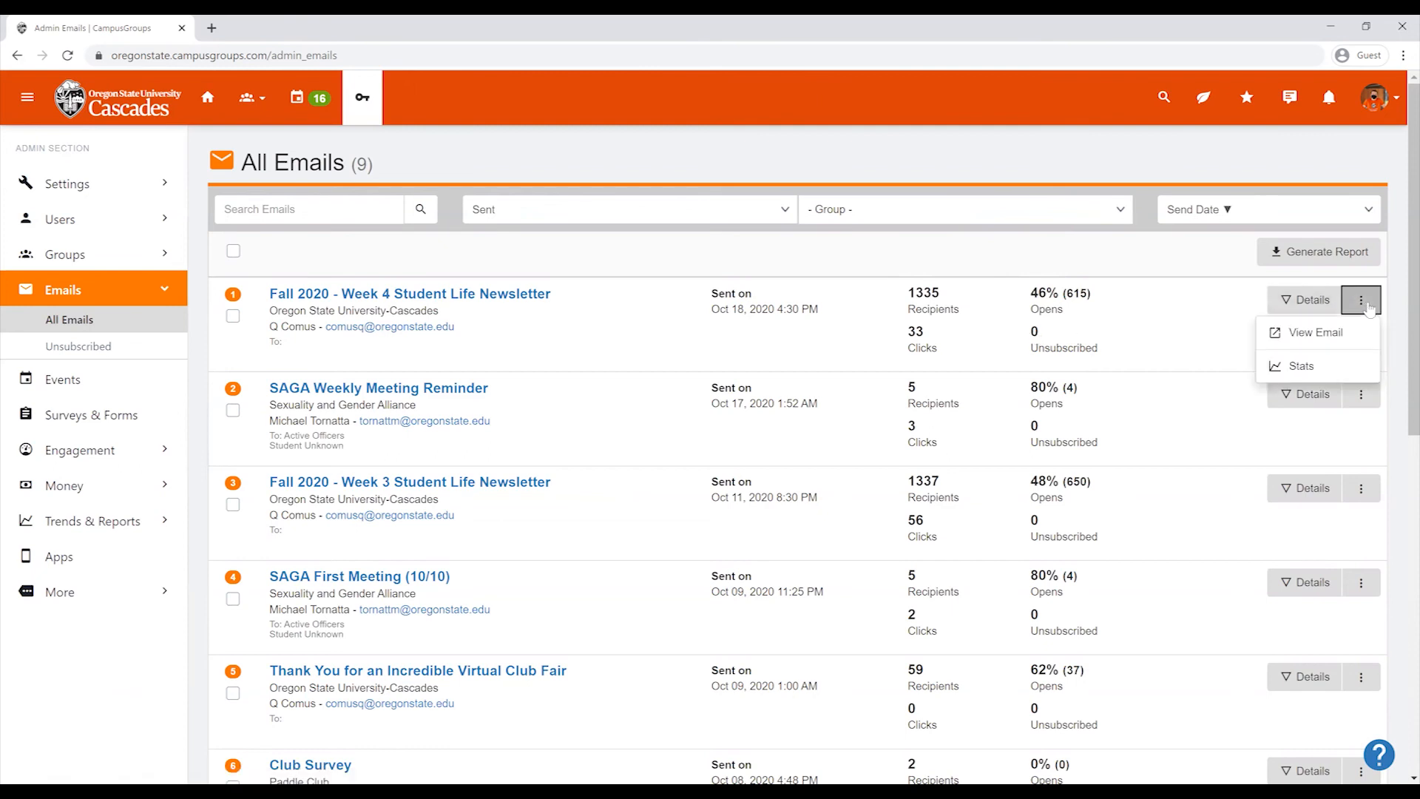
left_click(1228, 324)
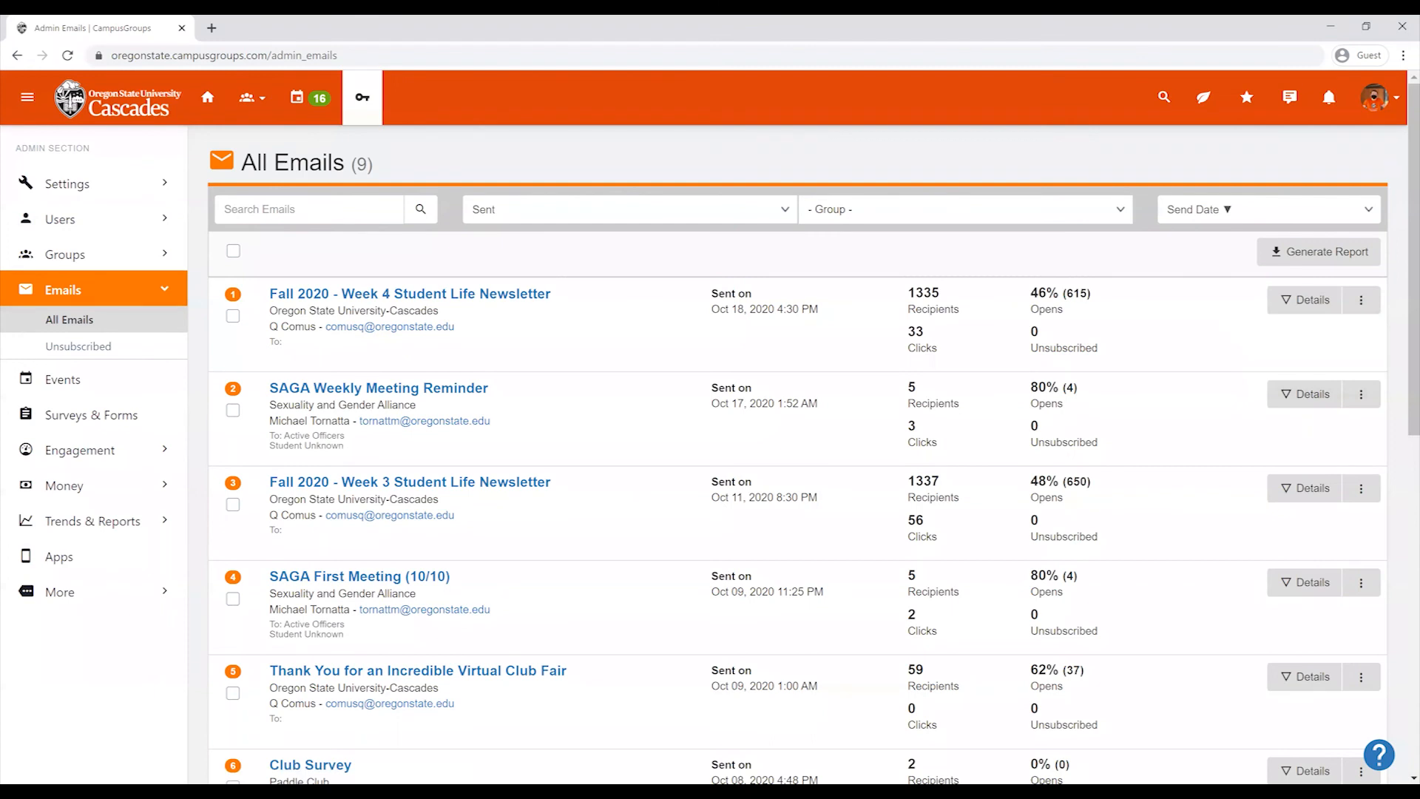